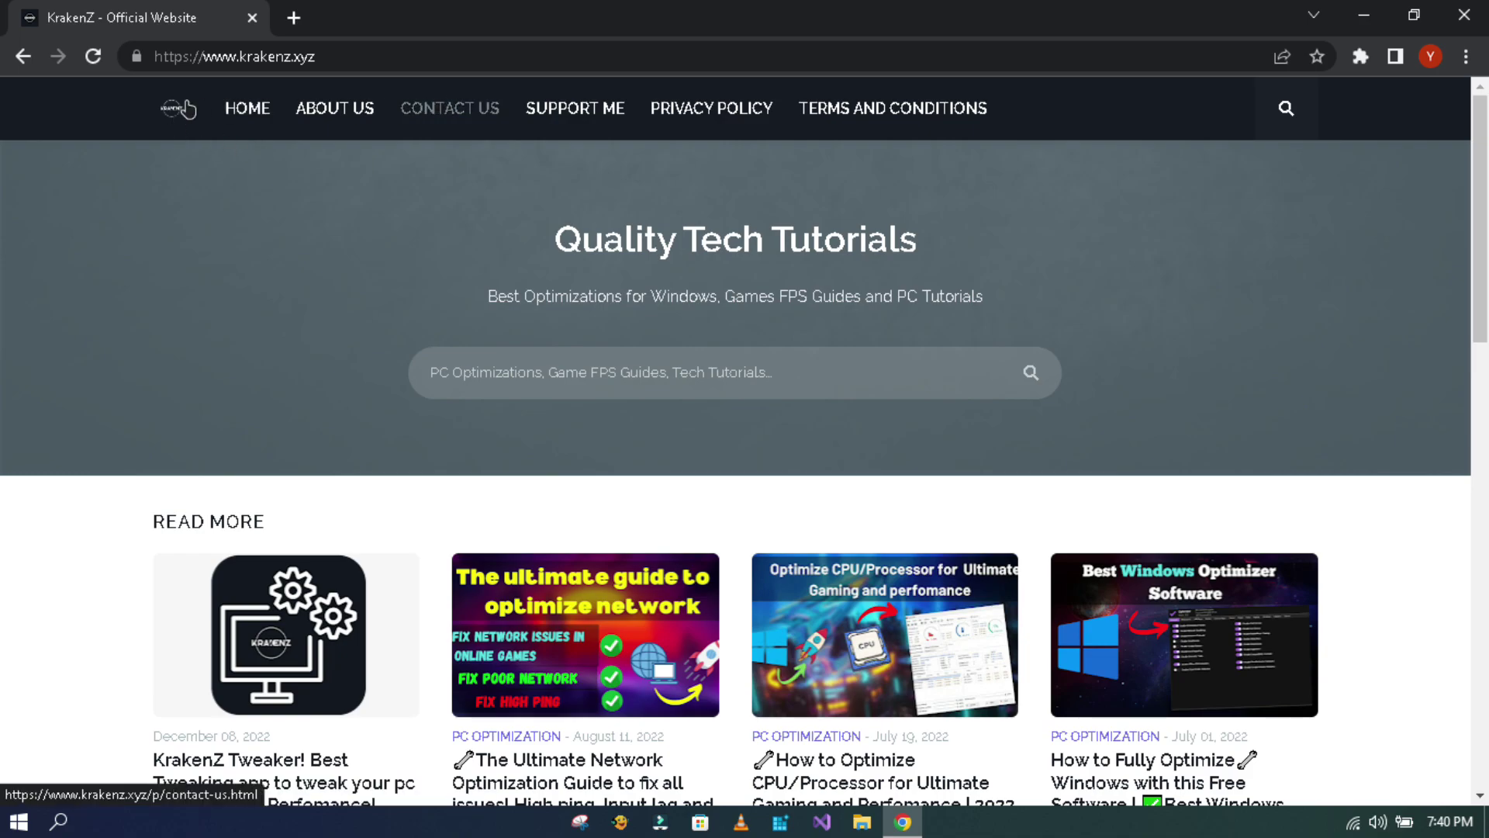
# - Open the KrakenZ Tweaker article and review its screenshots, feature list and download instructions
pyautogui.scroll(-4, 309, 309)
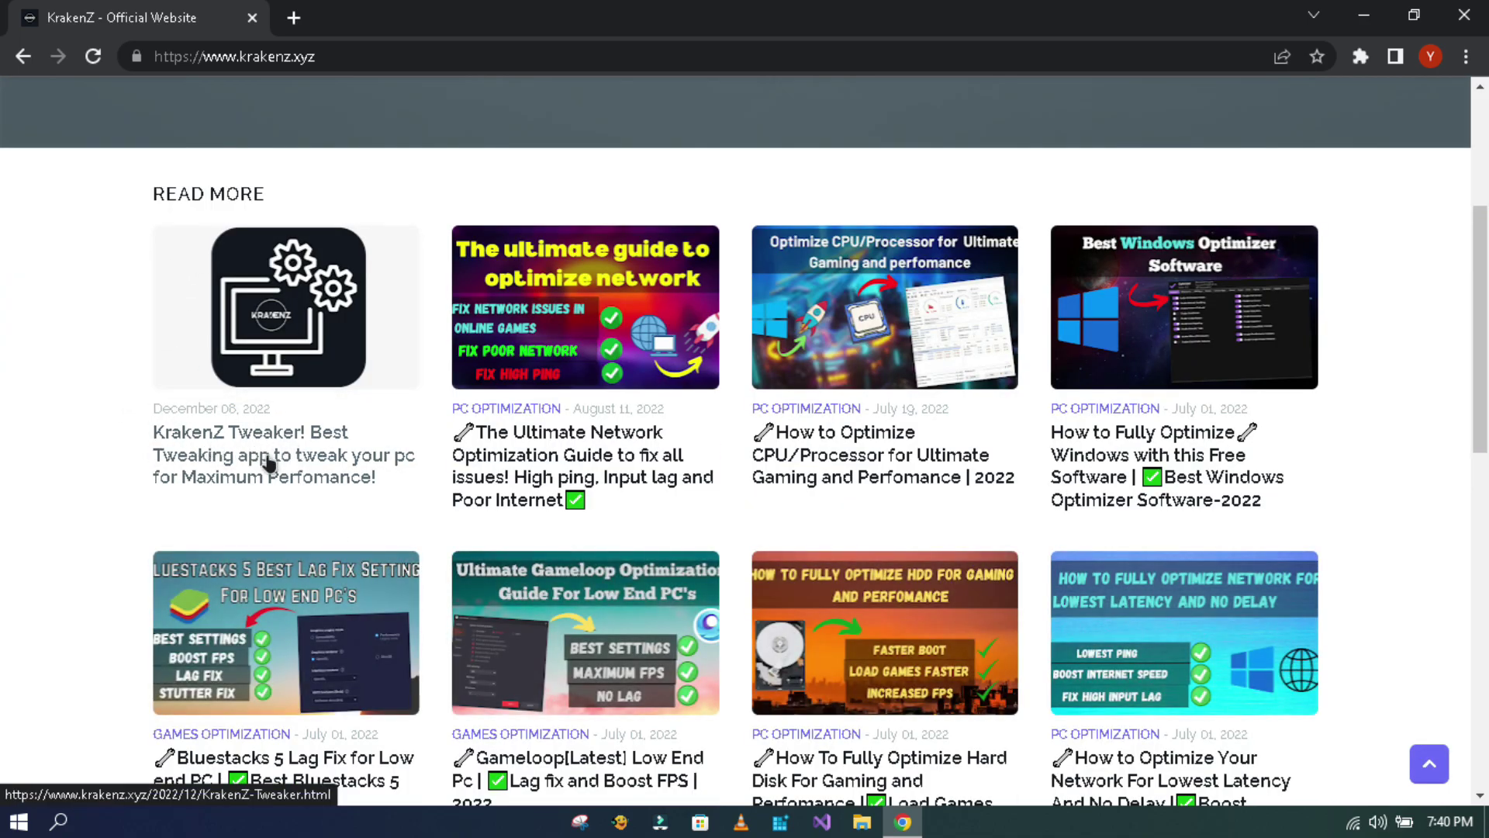
pyautogui.click(203, 446)
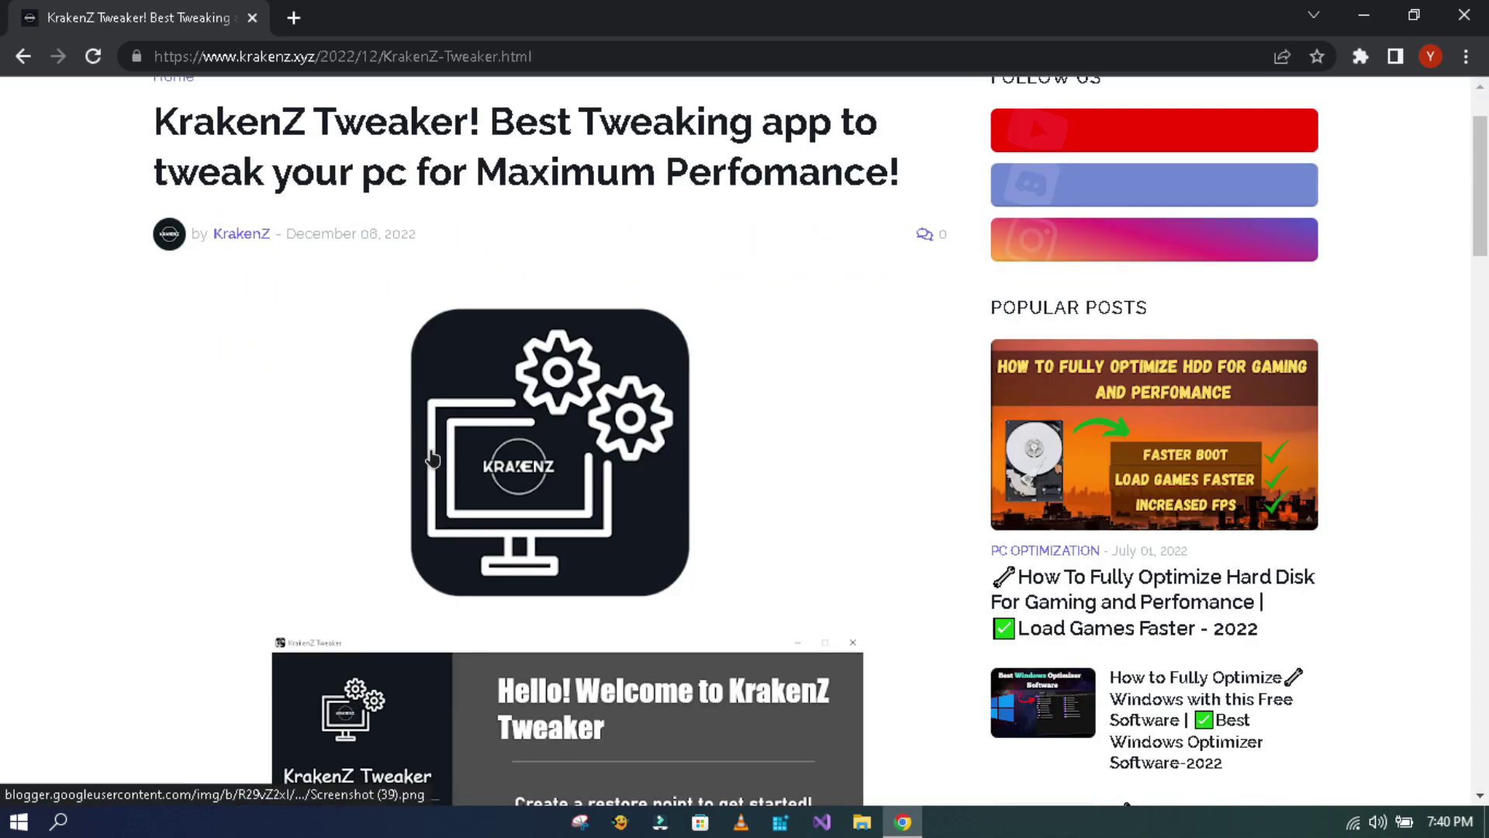
pyautogui.scroll(-3, 446, 442)
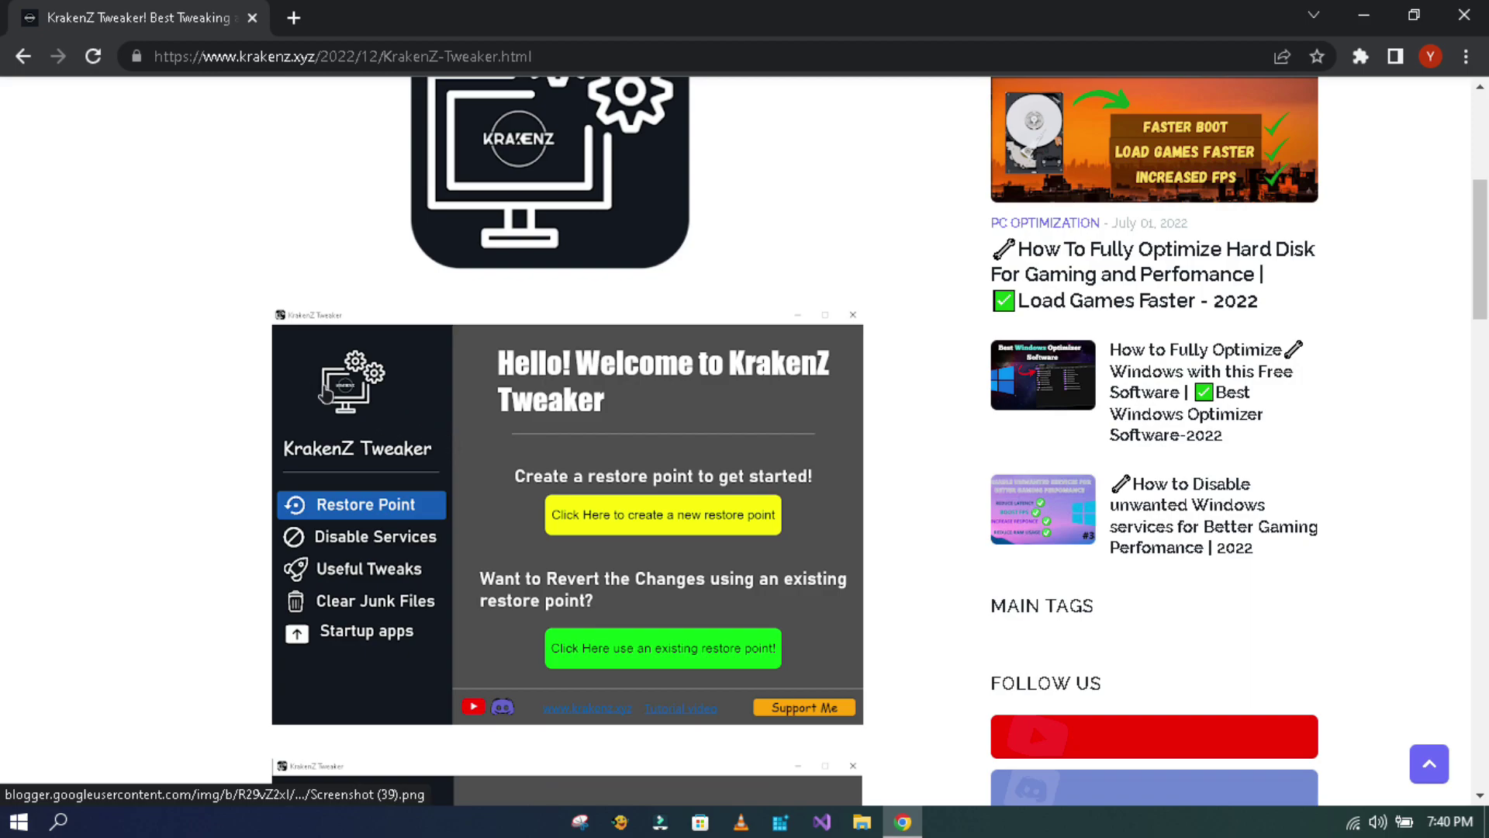
pyautogui.scroll(-3, 446, 558)
pyautogui.scroll(-4, 437, 536)
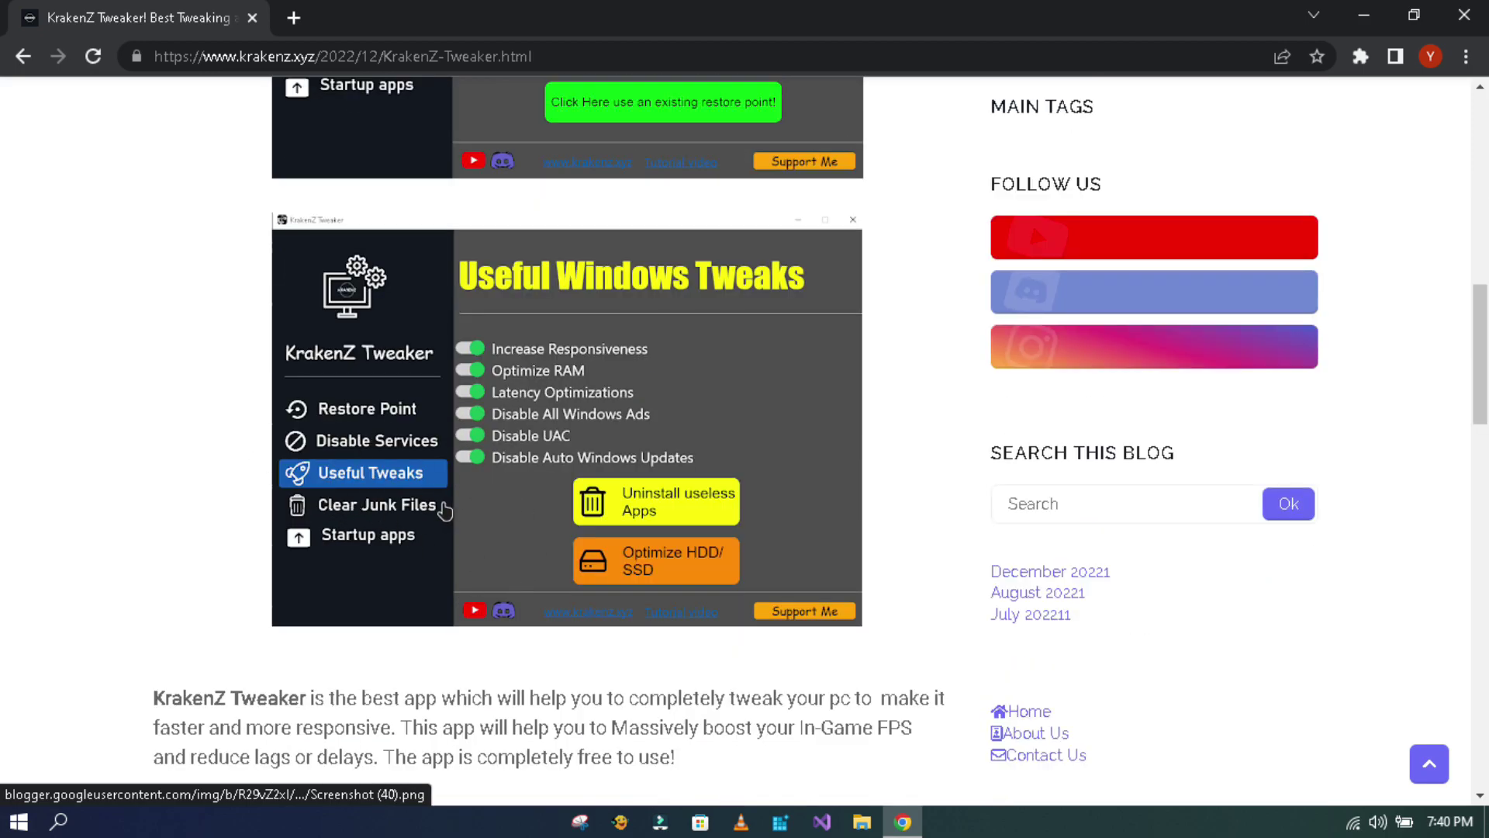
pyautogui.scroll(-7, 442, 504)
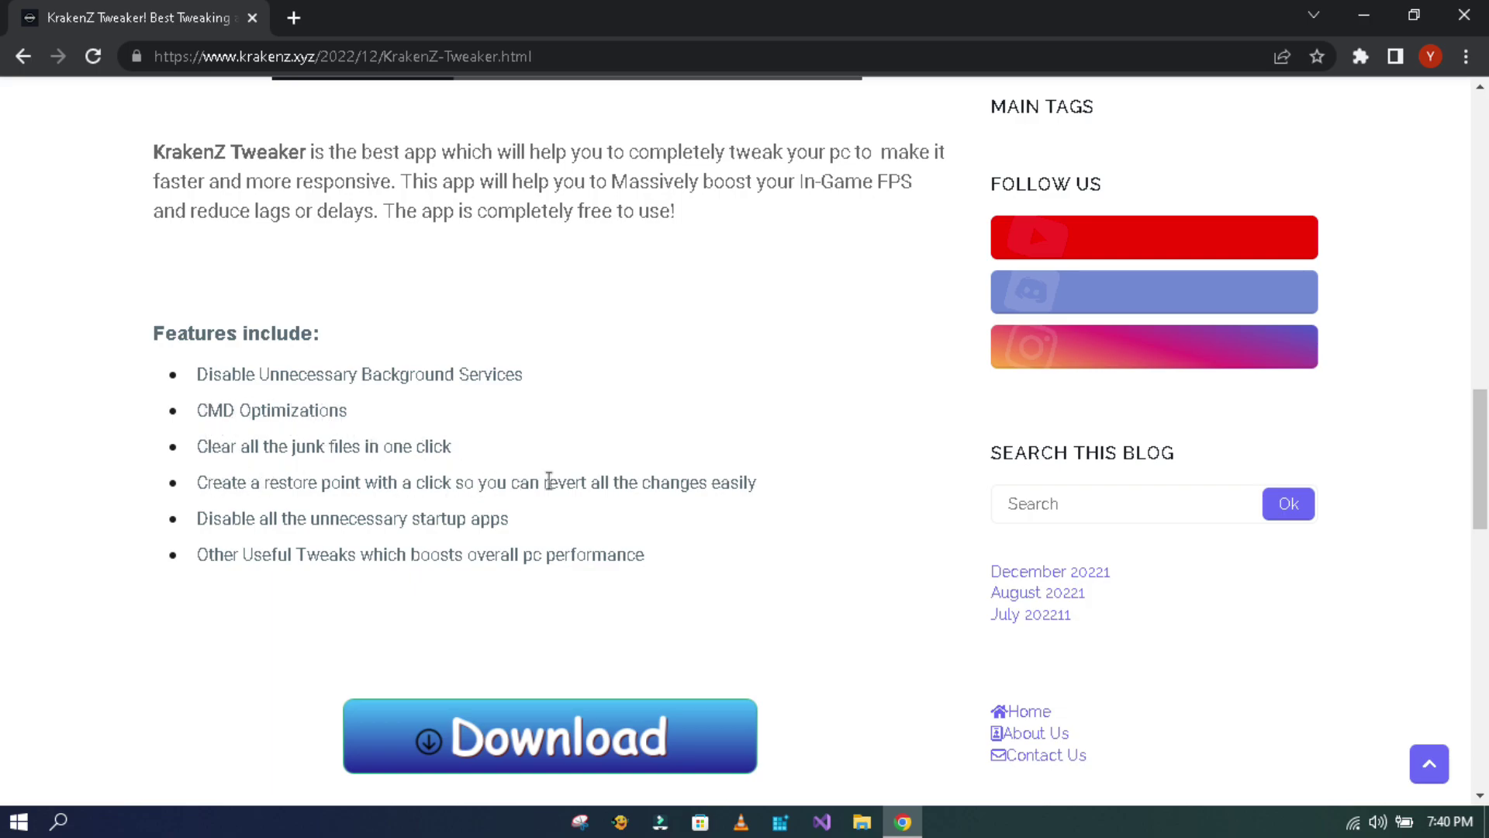
pyautogui.scroll(-7, 469, 526)
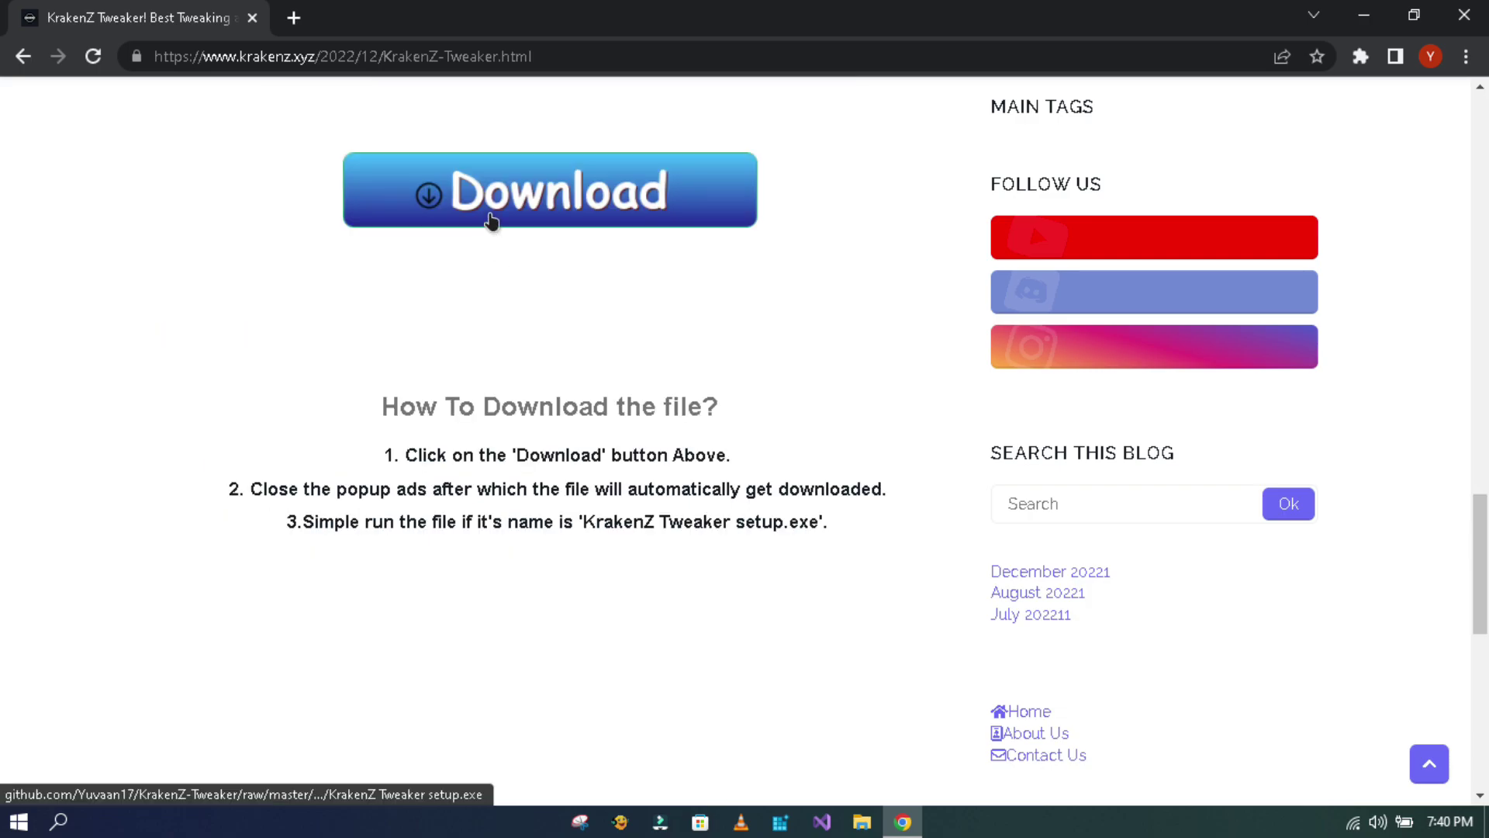
# - Download KrakenZ Tweaker setup.exe from the article, closing each pop-up ad page and retrying until the file downloads
pyautogui.click(491, 220)
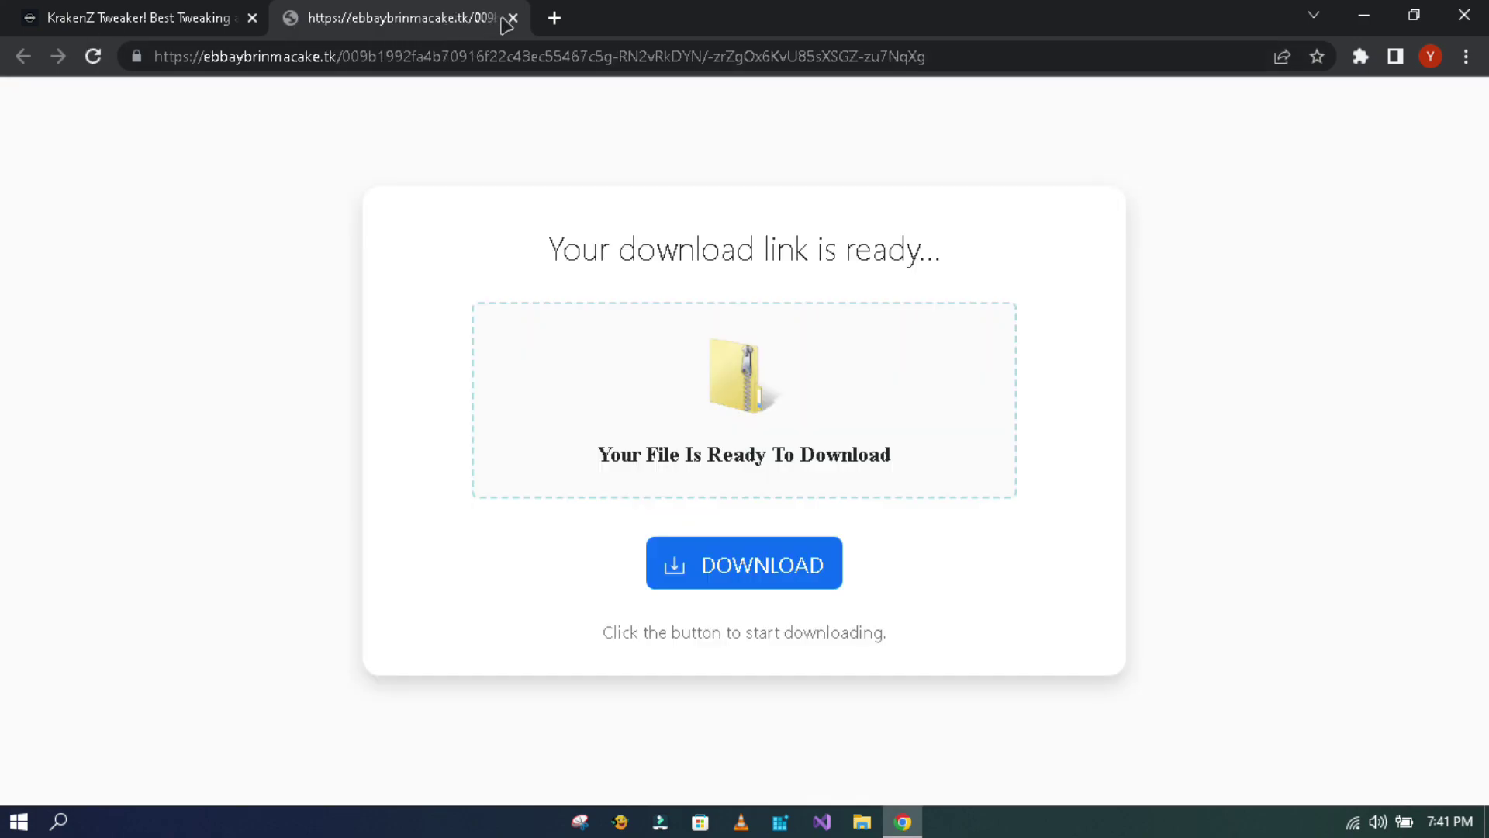
pyautogui.click(512, 18)
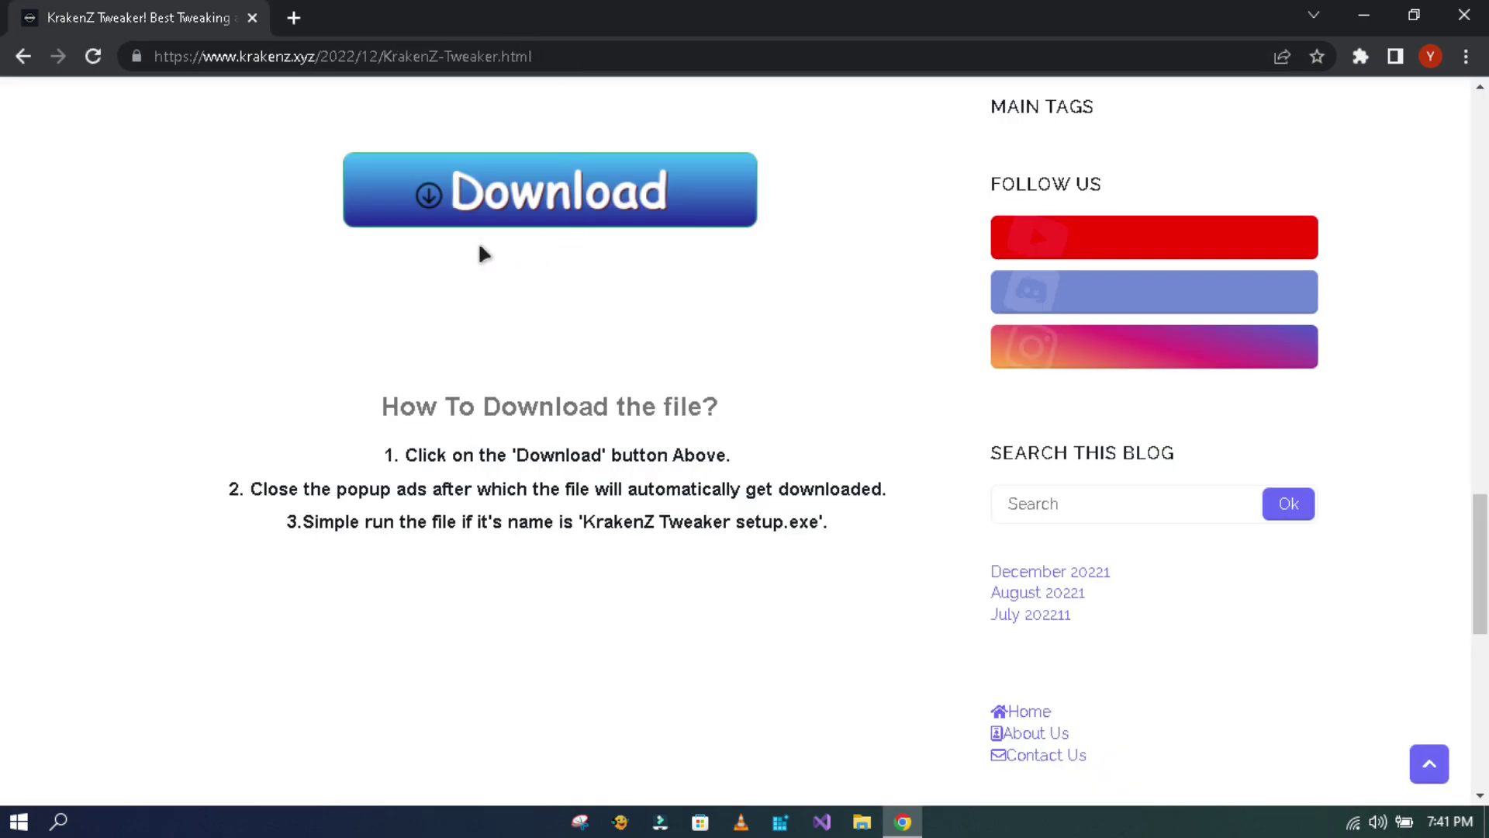
pyautogui.click(512, 200)
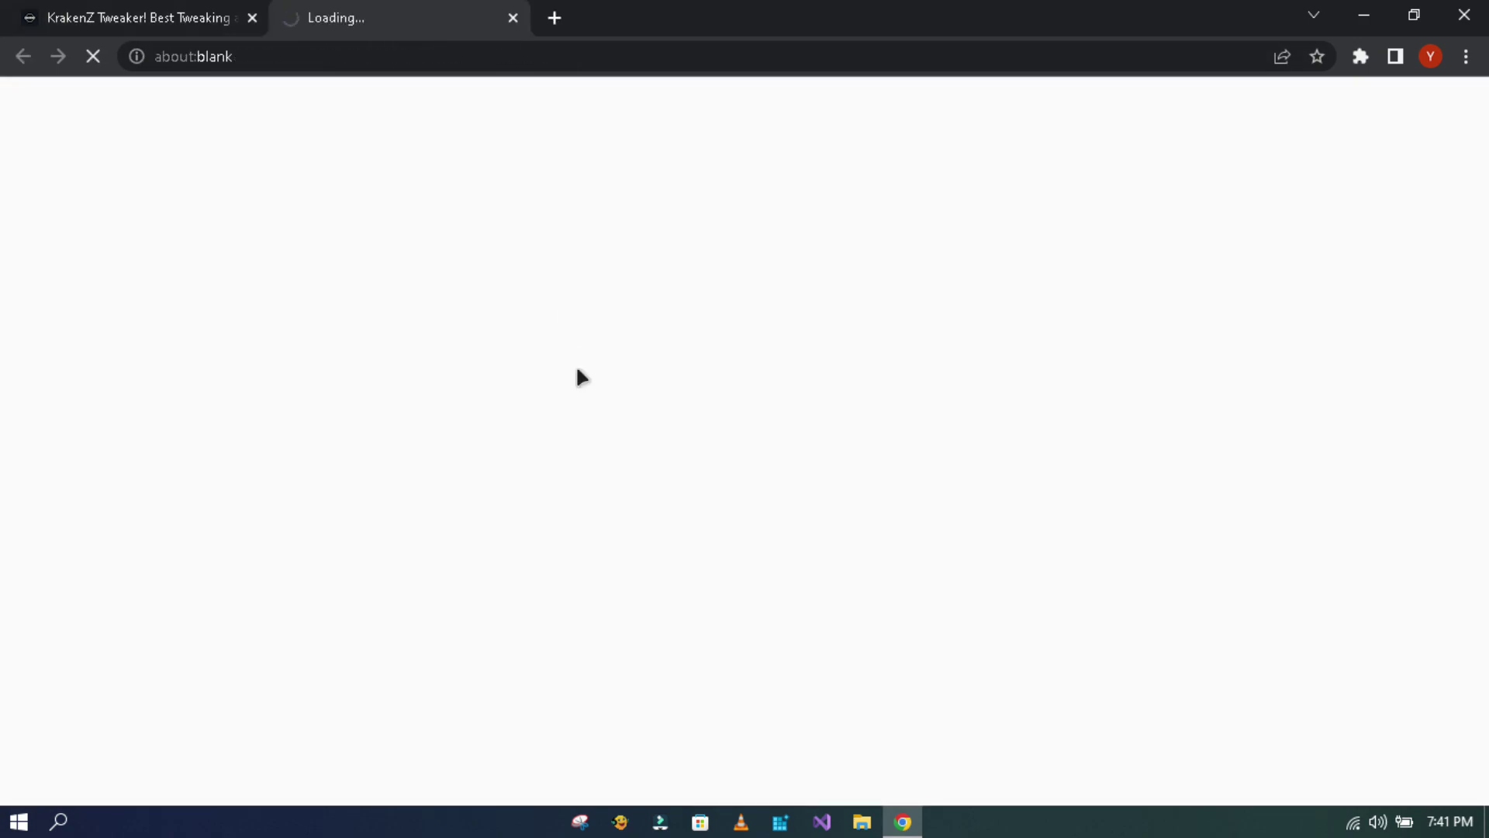
pyautogui.click(513, 18)
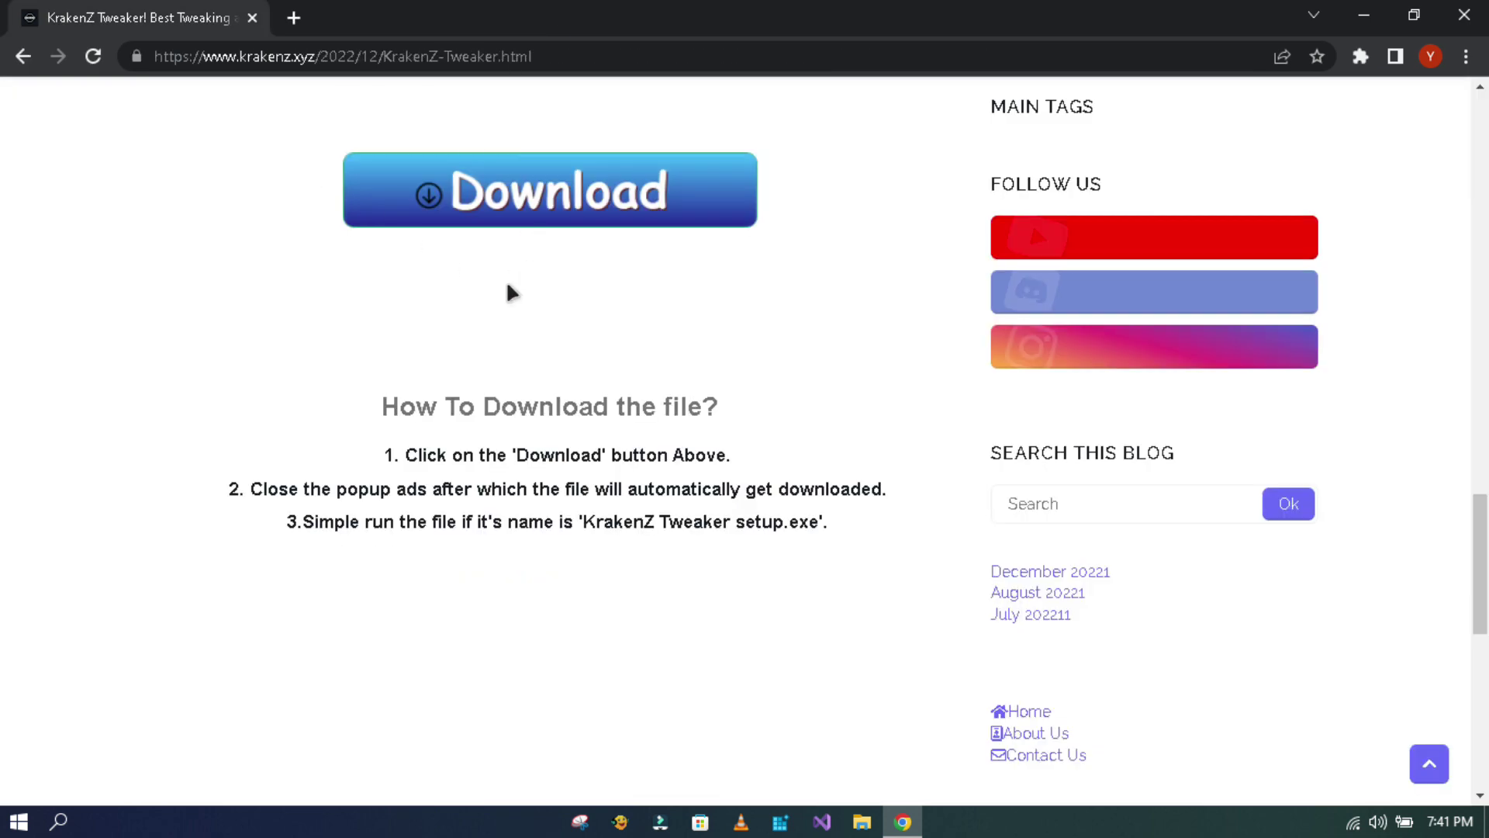
pyautogui.click(431, 199)
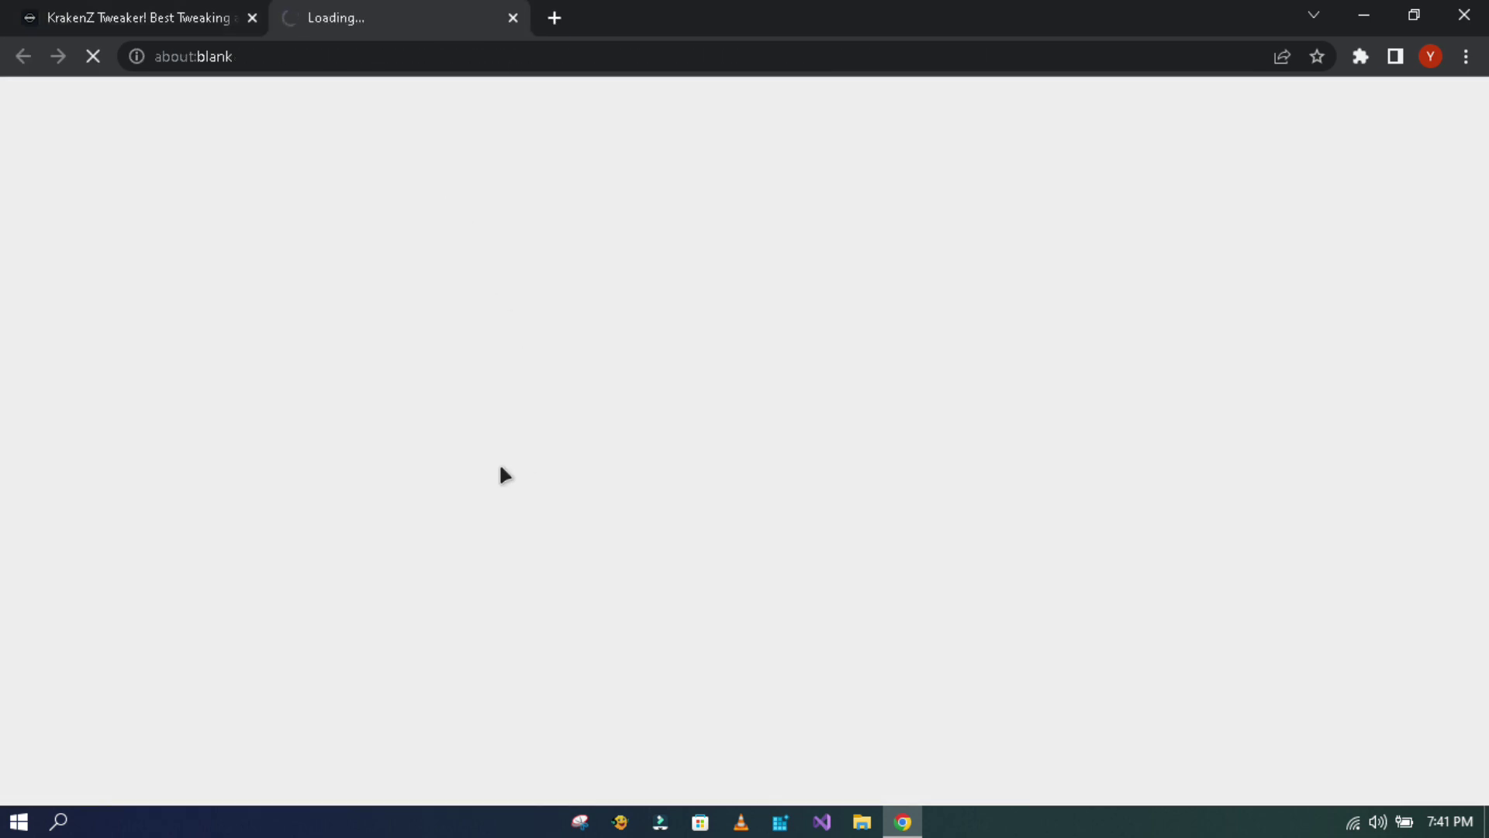
pyautogui.click(513, 17)
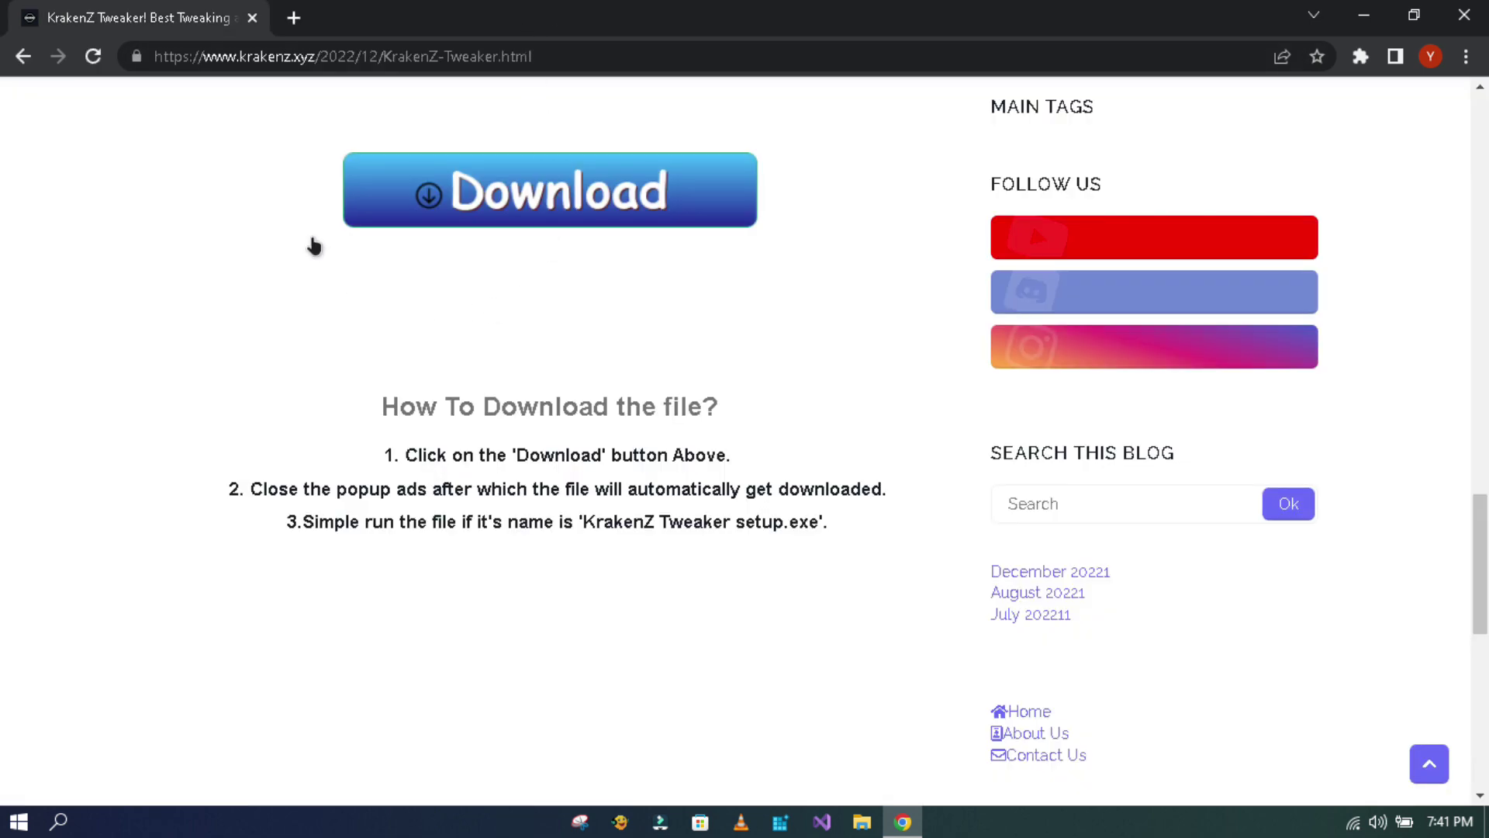
pyautogui.click(431, 199)
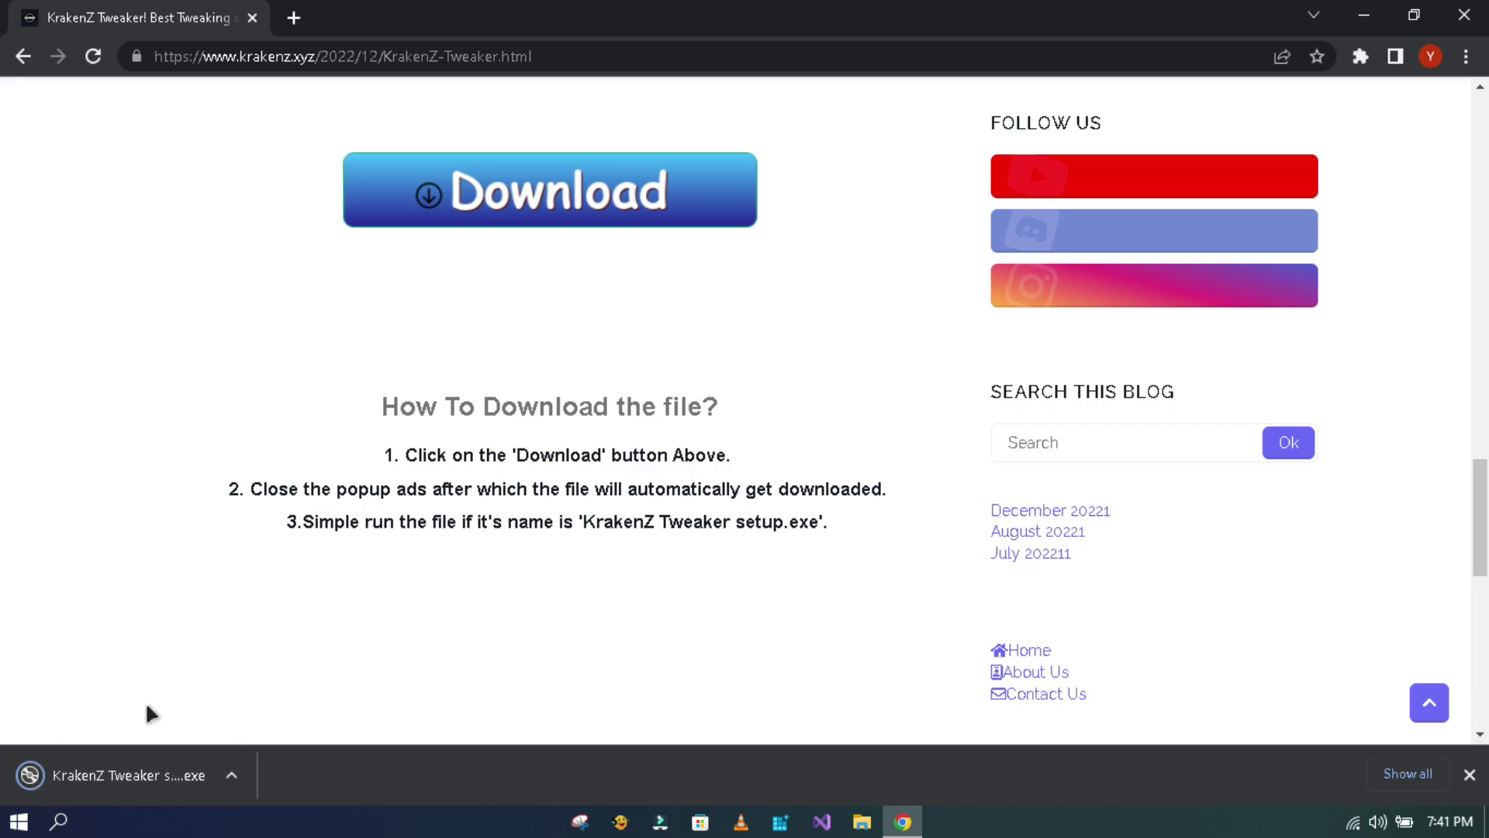
# - Run the downloaded KrakenZ Tweaker setup, minimize the browser and approve the installation in the security warning
pyautogui.click(232, 775)
pyautogui.click(287, 641)
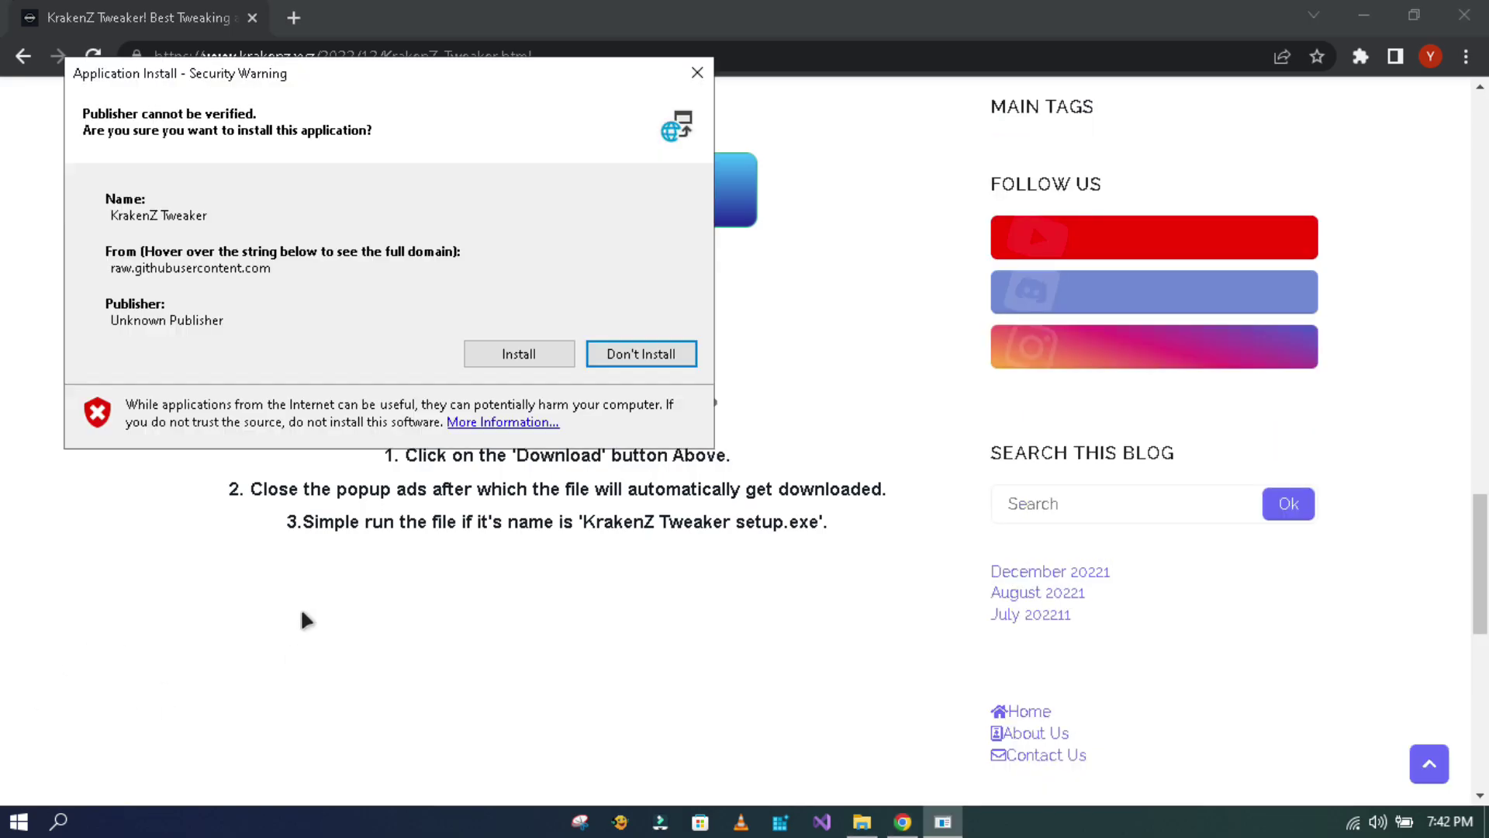
pyautogui.click(1363, 15)
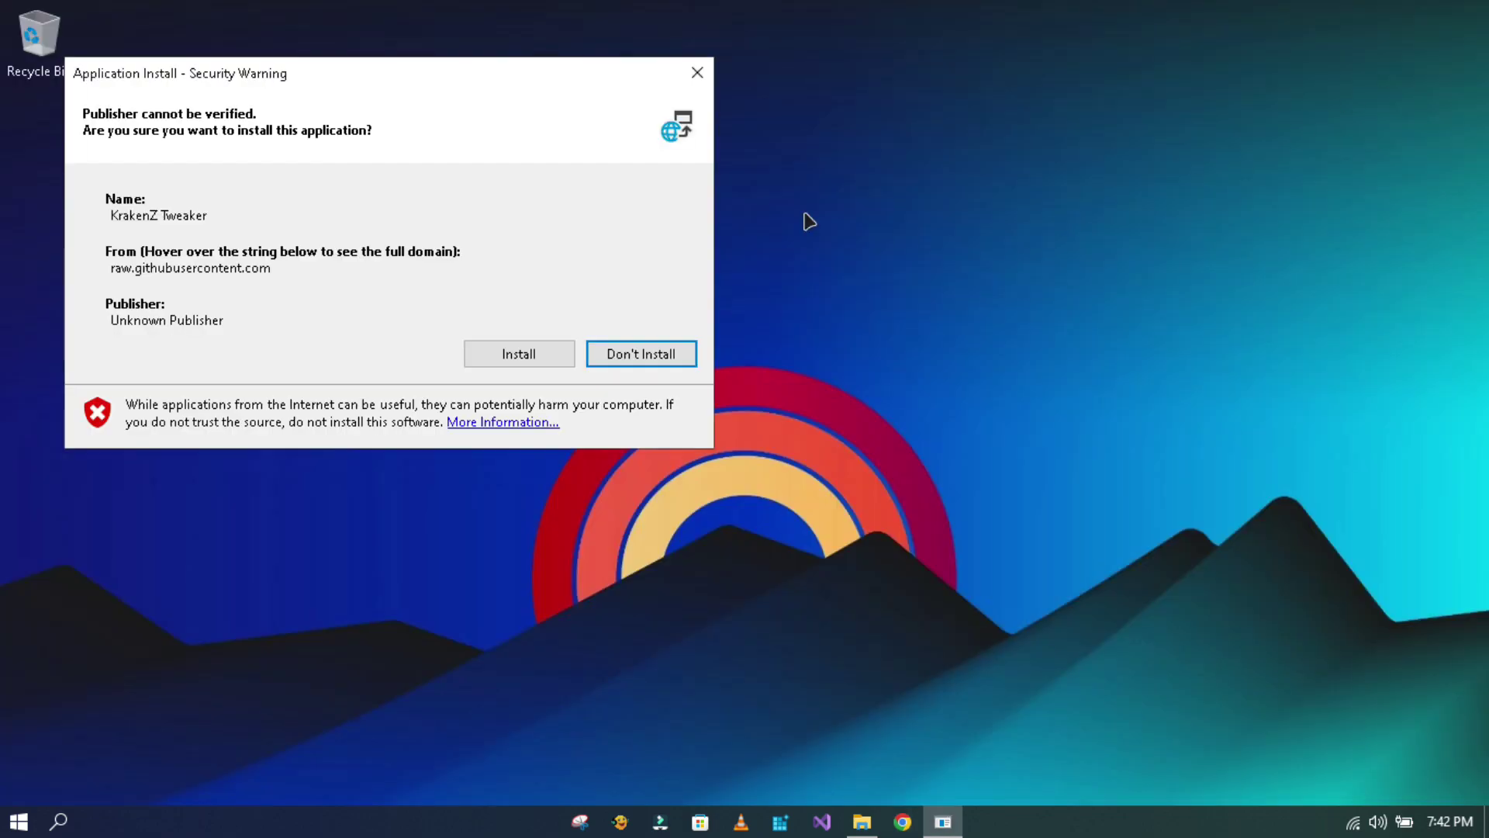
pyautogui.moveTo(396, 86); pyautogui.dragTo(679, 134)
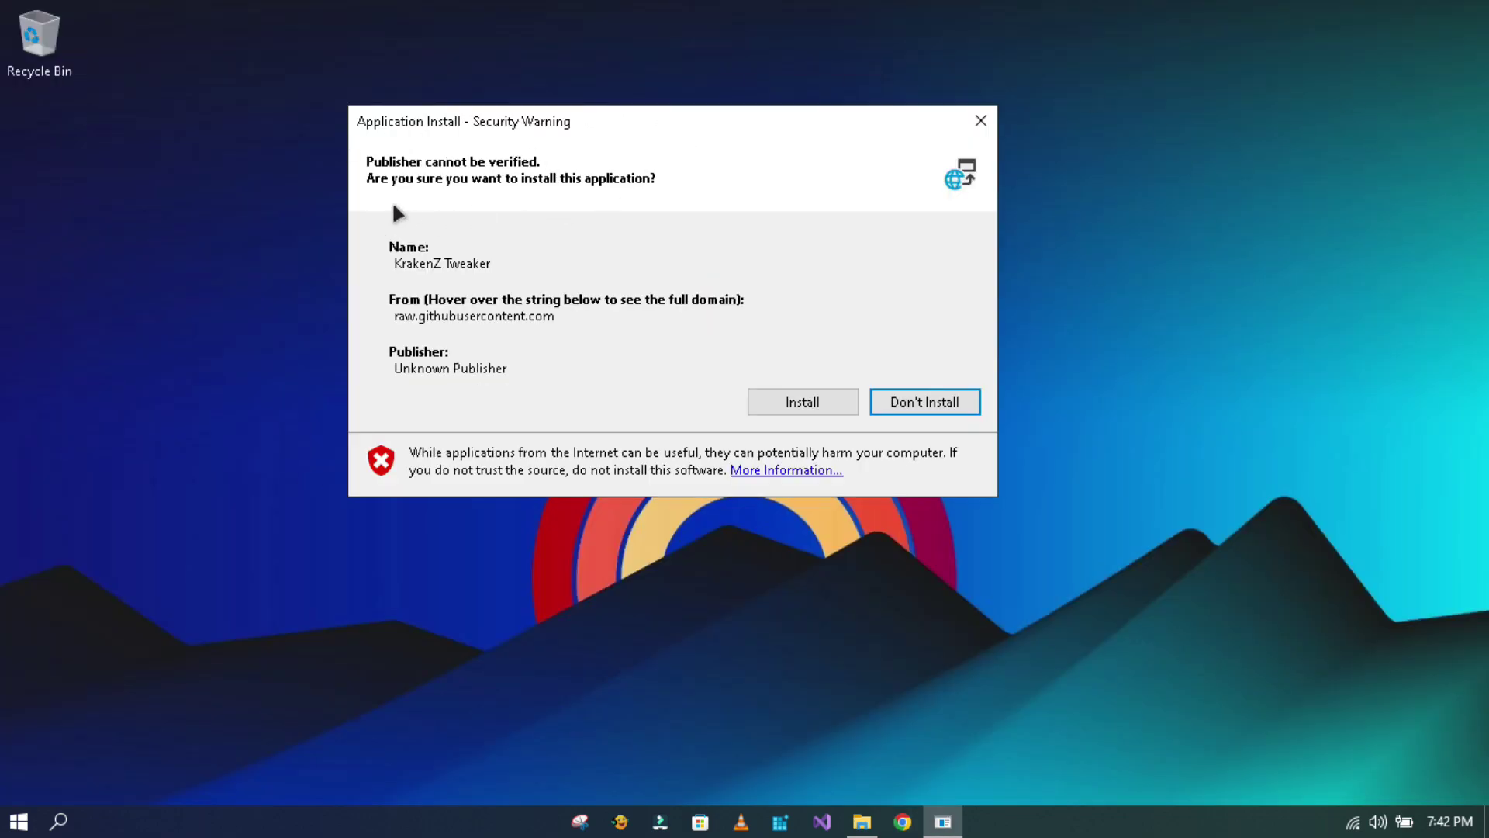
pyautogui.click(823, 403)
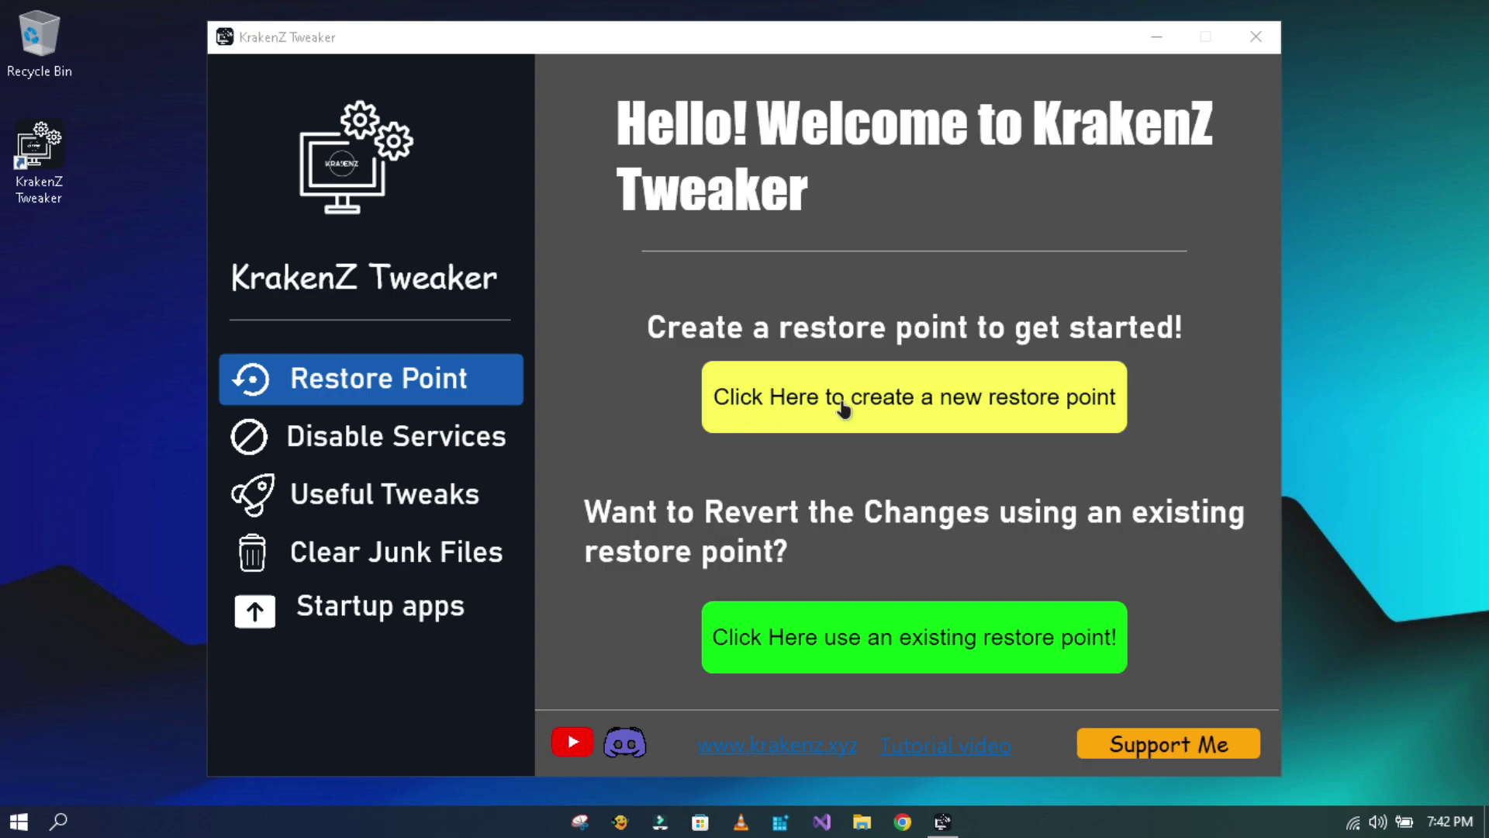
# - Create a new restore point in KrakenZ Tweaker and acknowledge its messages
pyautogui.click(887, 424)
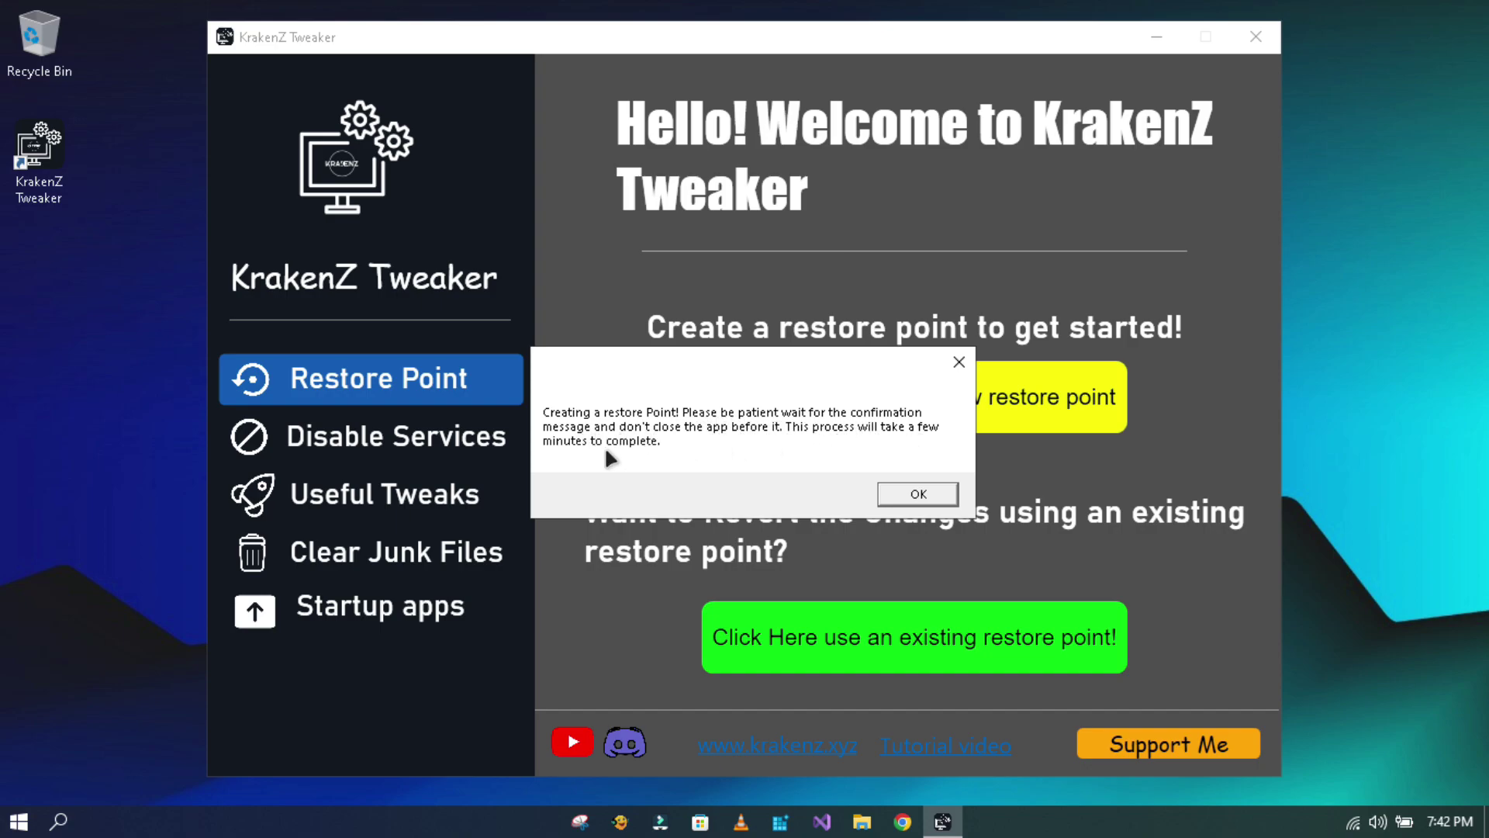
pyautogui.click(896, 495)
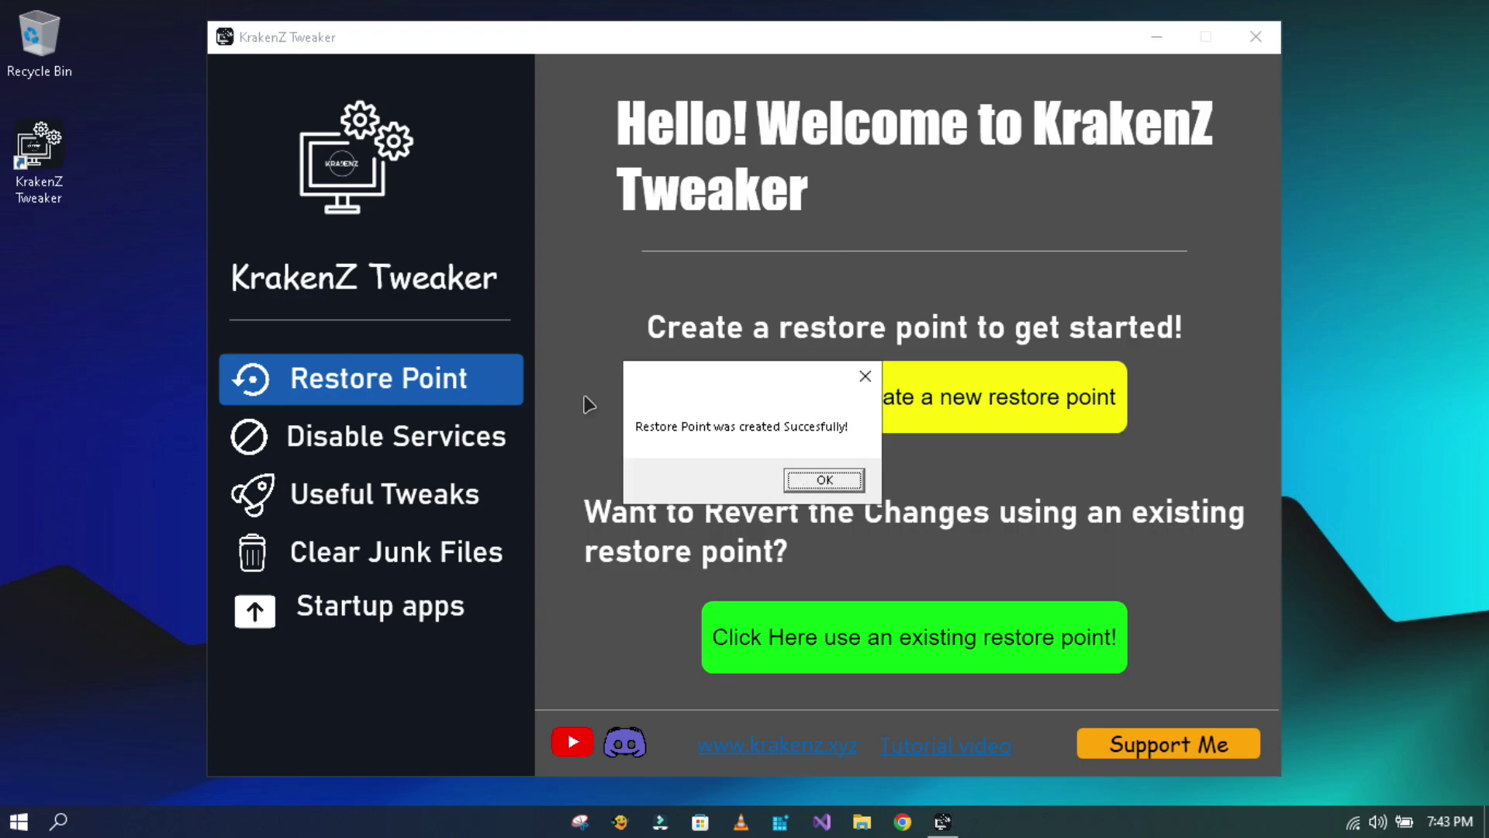
pyautogui.click(818, 485)
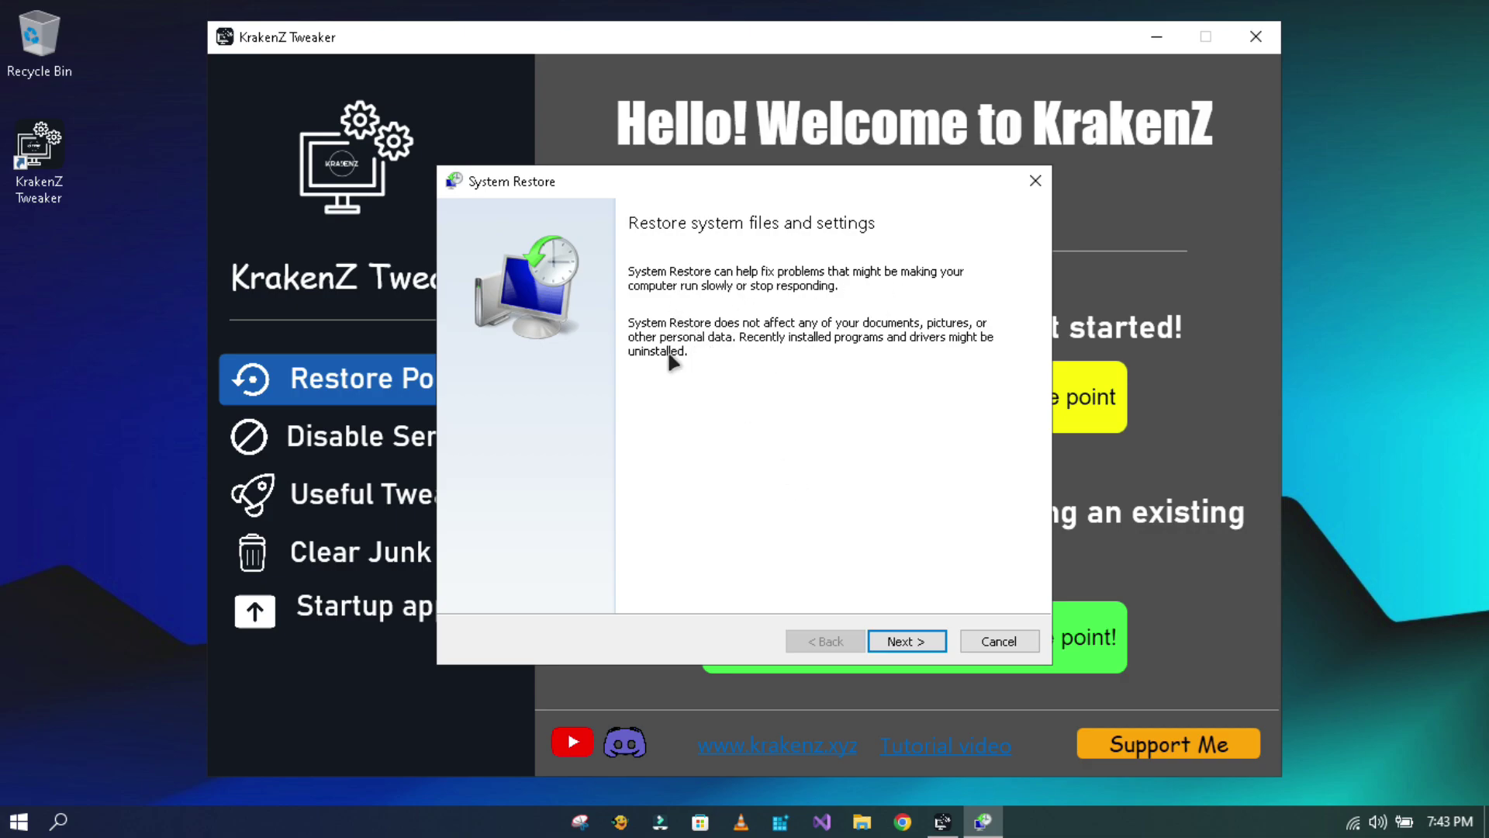
# - Walk through System Restore with the Automatic Restore Point up to the confirmation page, and close the wizard without restoring
pyautogui.click(904, 641)
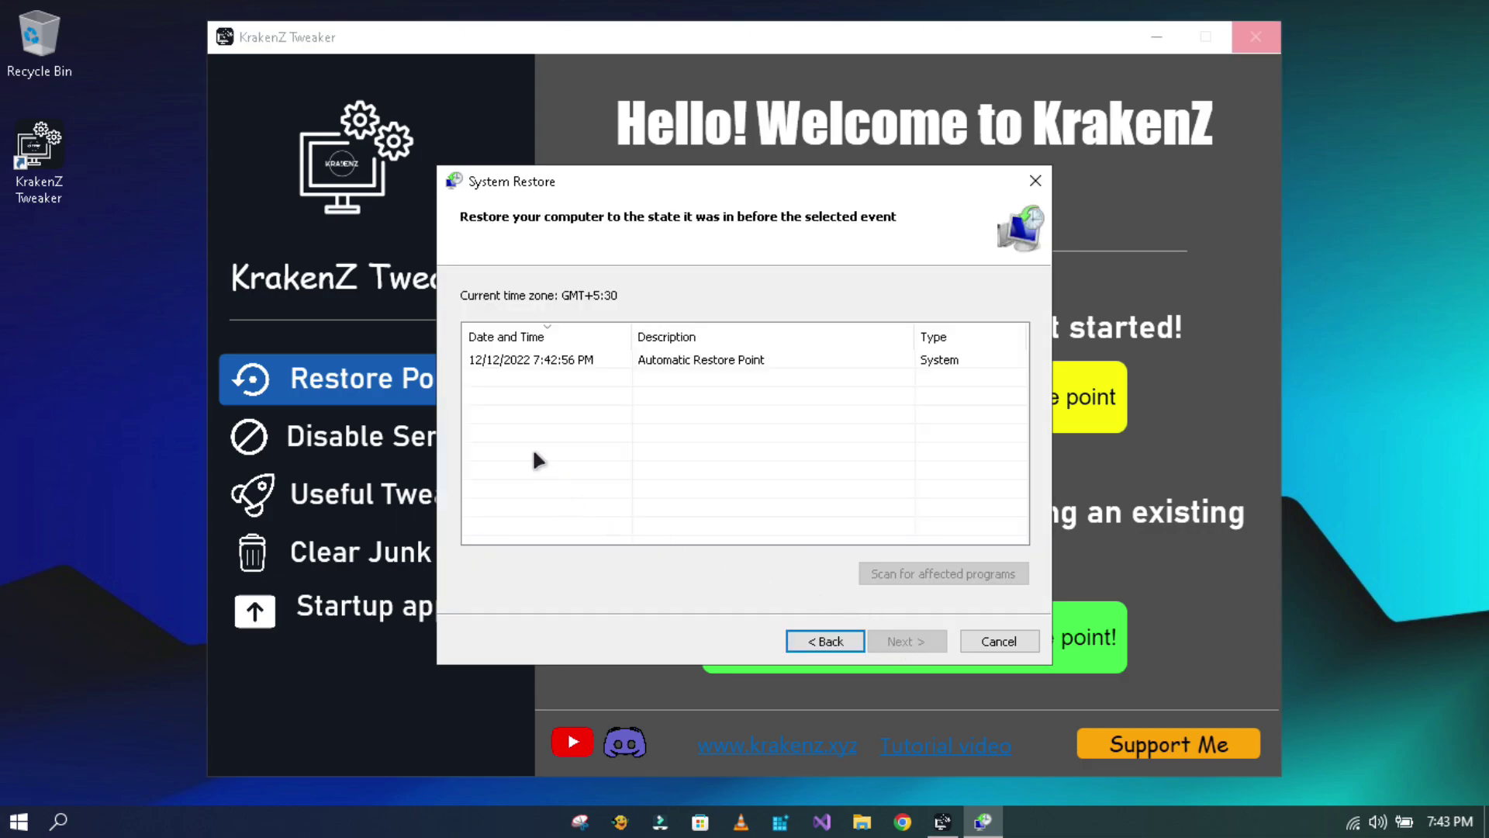
pyautogui.click(532, 361)
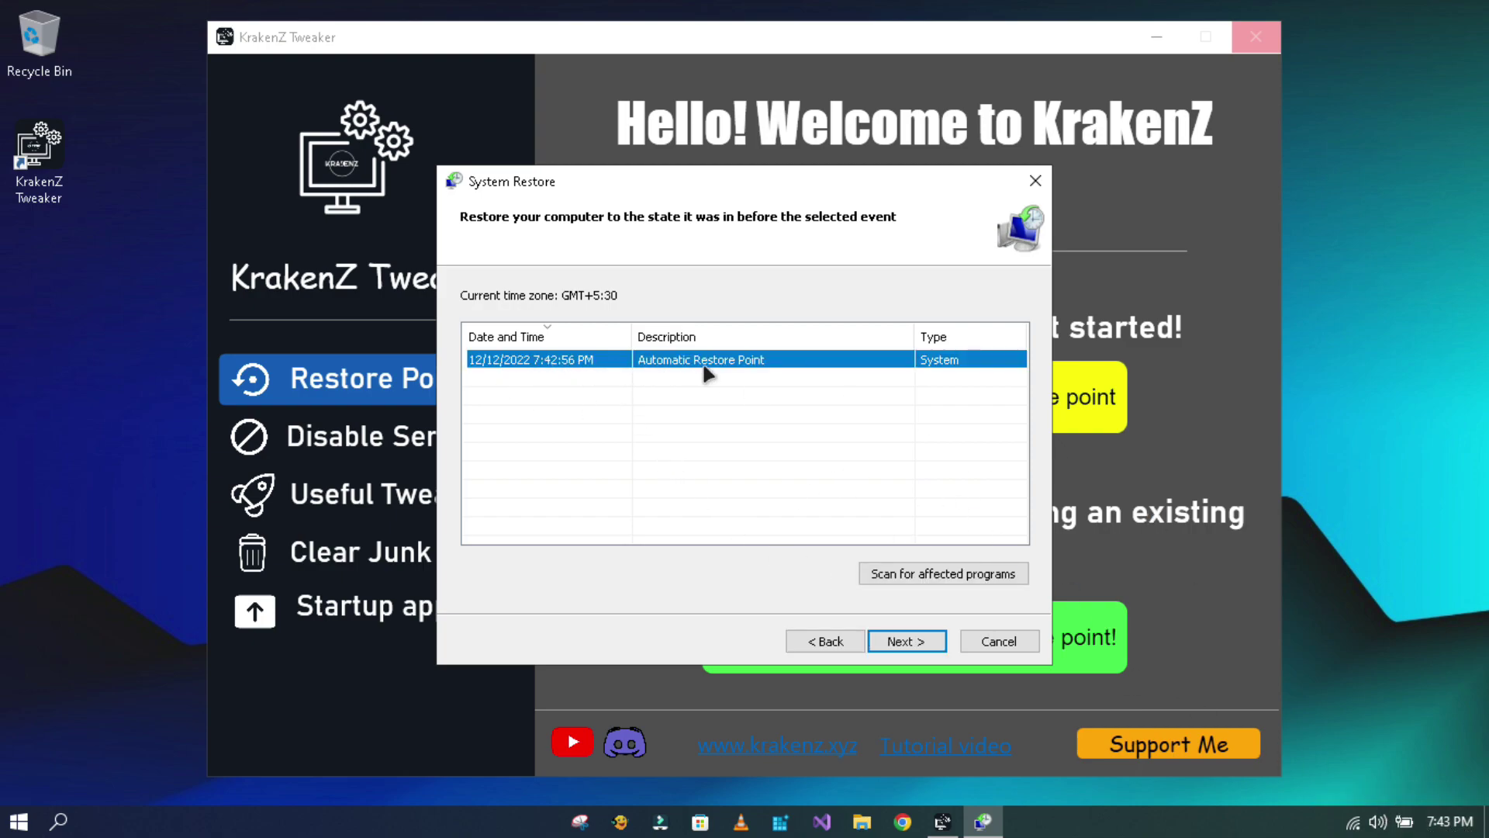
pyautogui.click(901, 639)
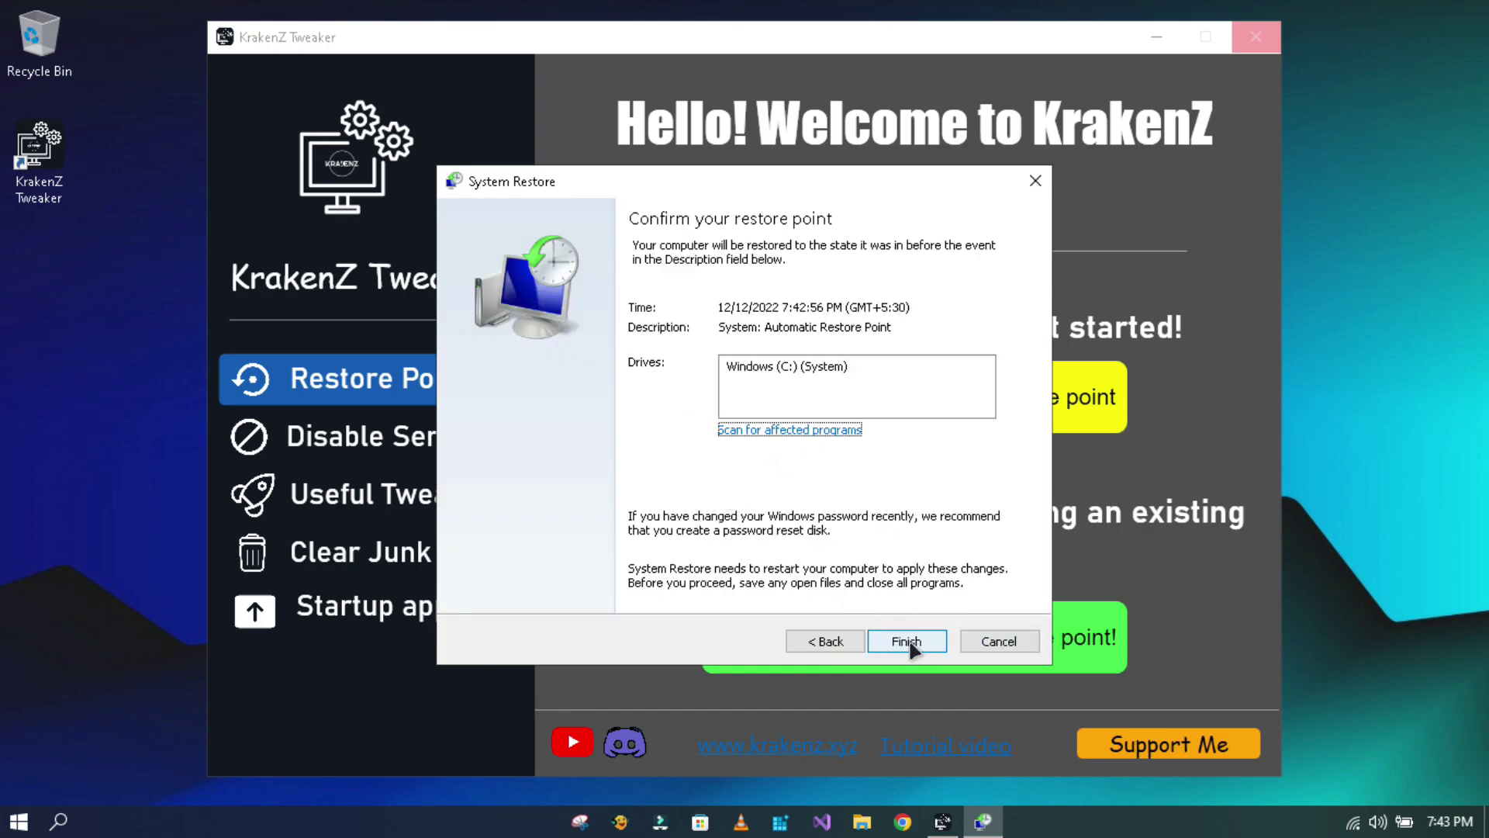
pyautogui.click(1033, 190)
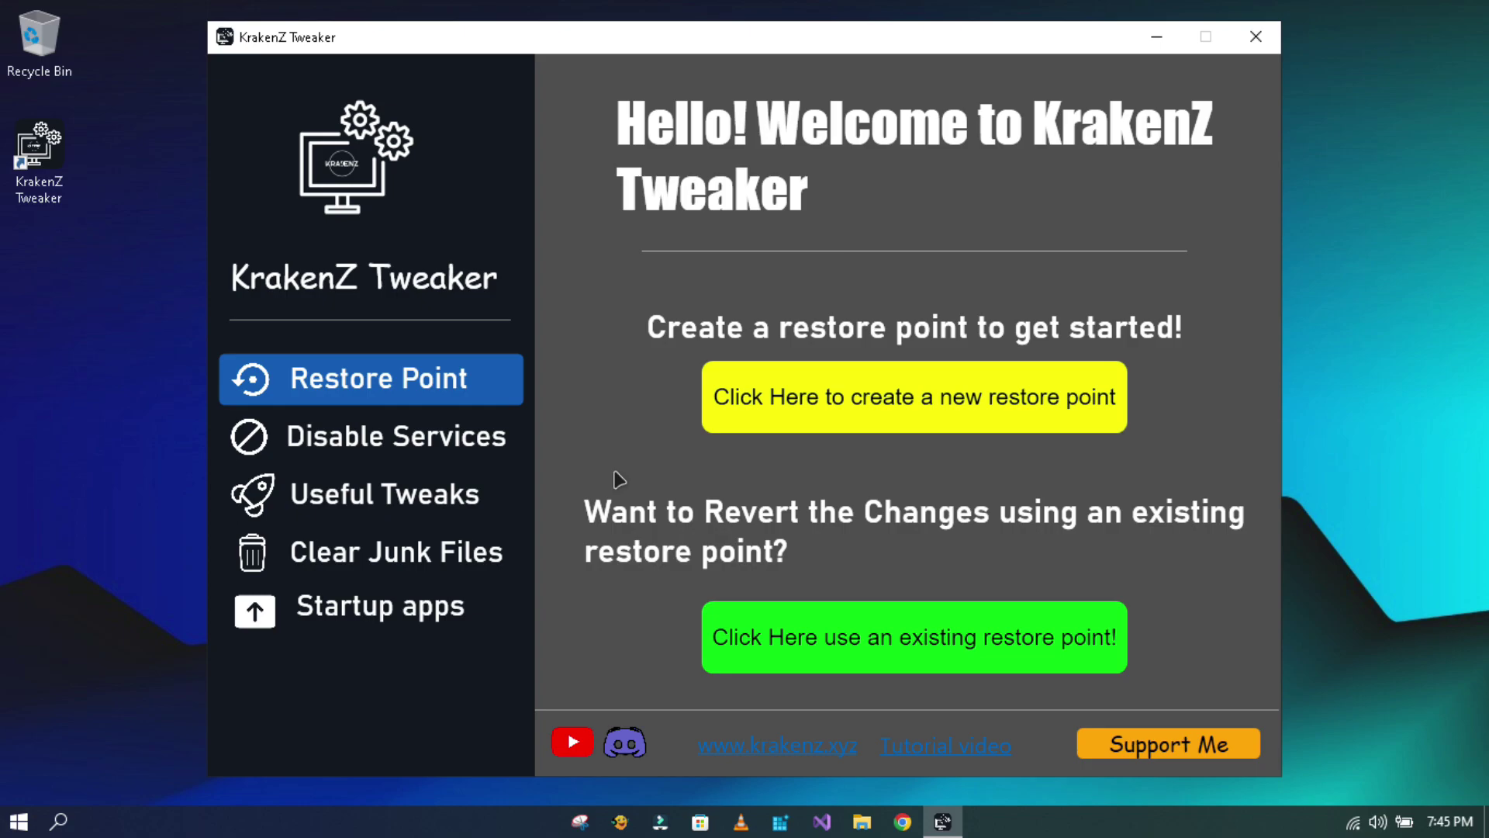
# - In the Disable Services section, switch on disabling for Xbox Services, Windows Insider and Print Services
pyautogui.click(346, 436)
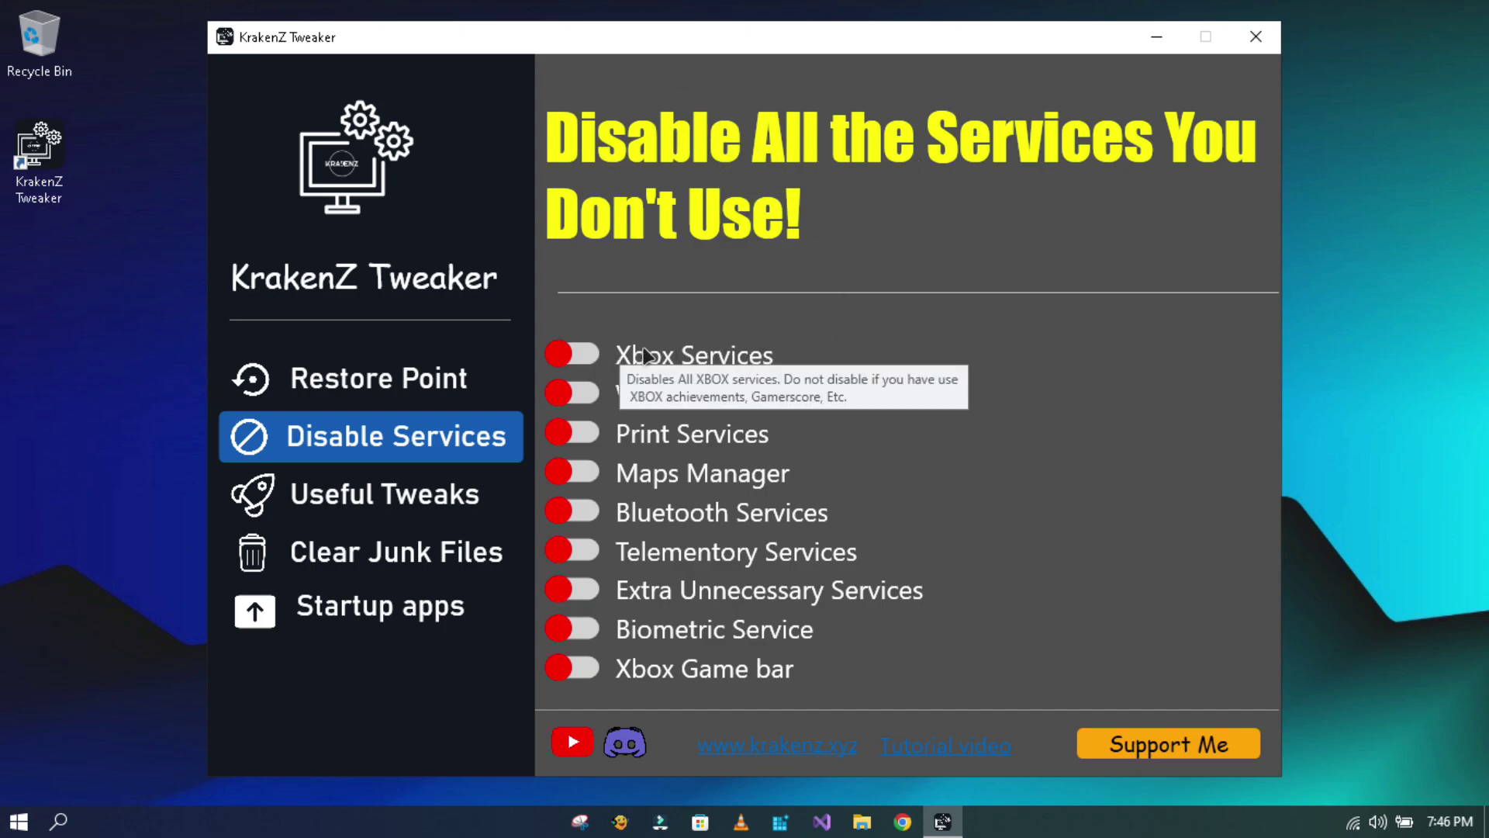
pyautogui.moveTo(661, 371)
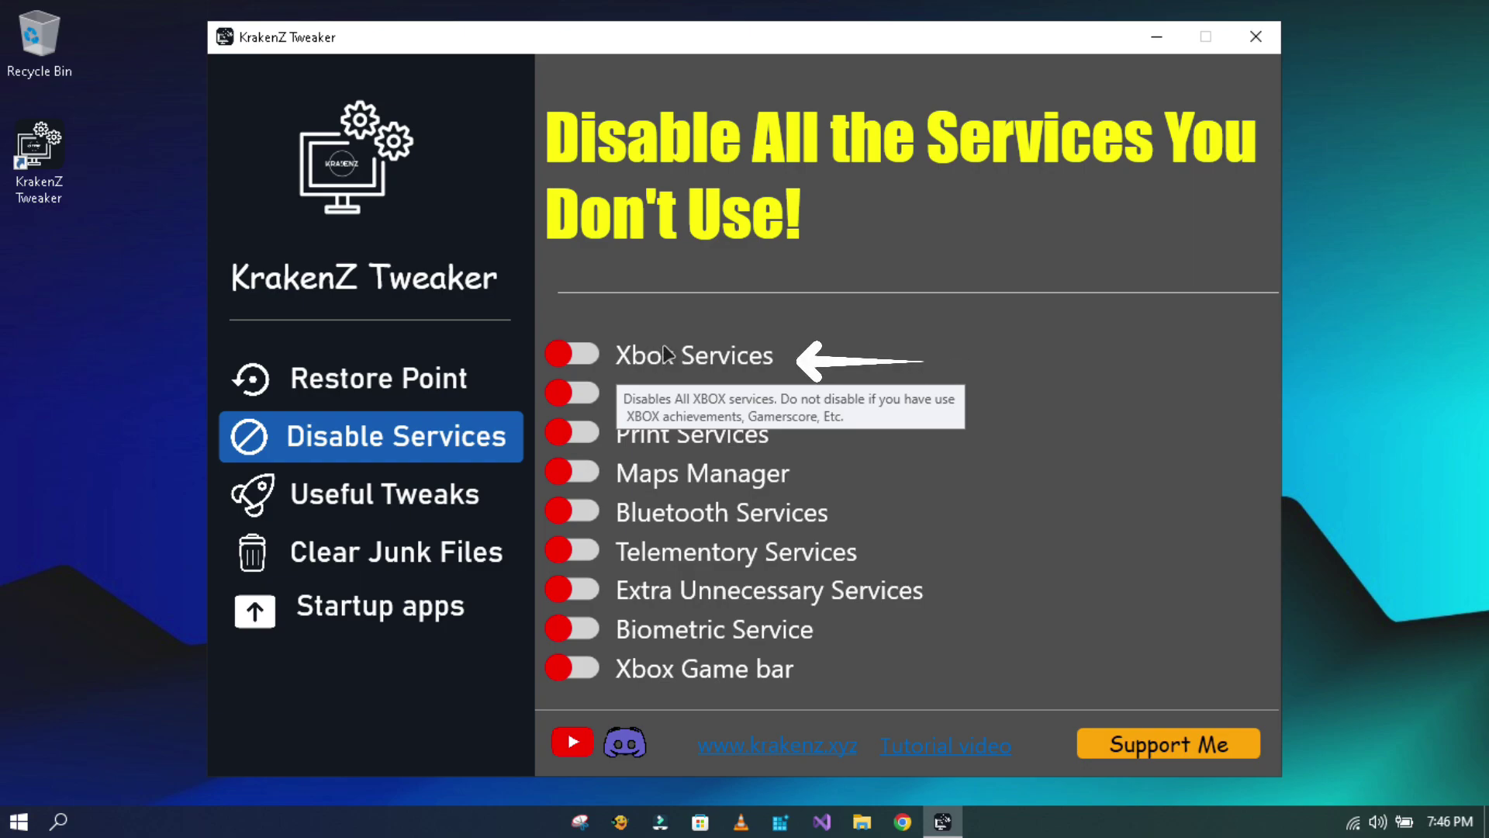
pyautogui.click(579, 360)
pyautogui.moveTo(623, 391)
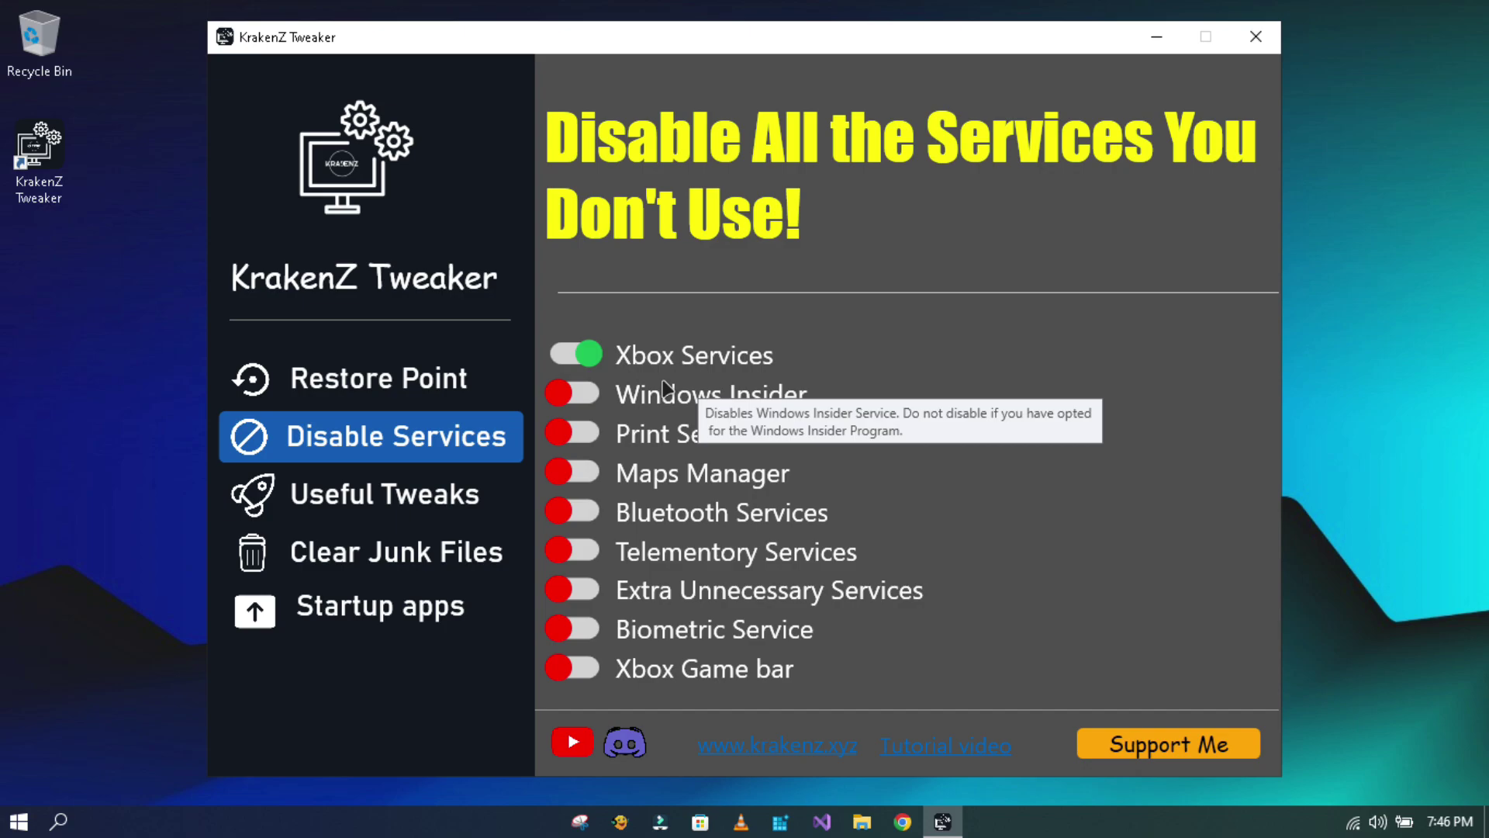
pyautogui.click(583, 400)
pyautogui.moveTo(634, 432)
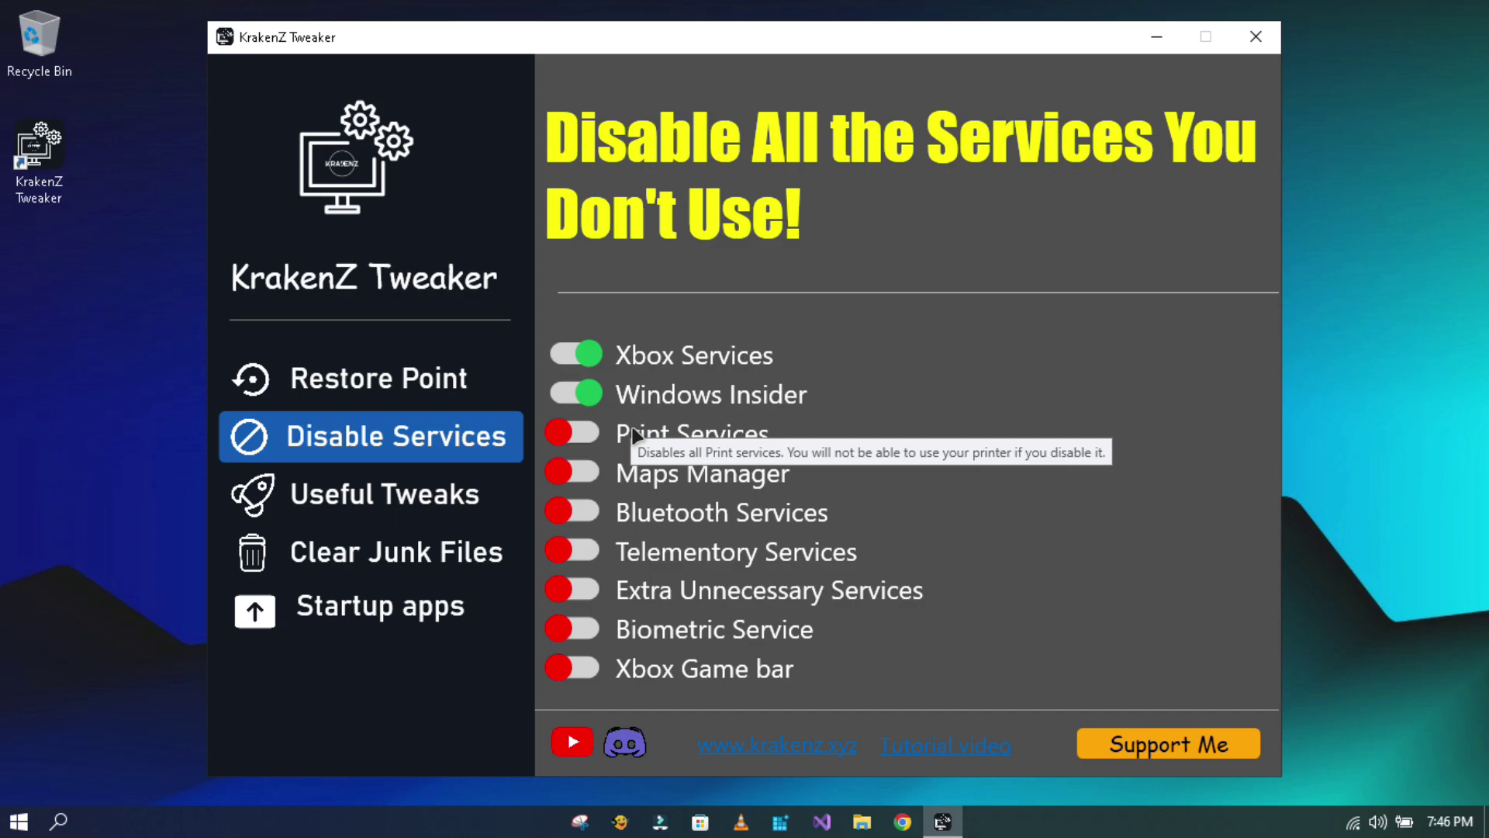
pyautogui.click(578, 432)
# - Switch on disabling for Maps Manager, Bluetooth Services, Telementory Services, Extra Unnecessary Services, Biometric Service and Xbox Game bar
pyautogui.moveTo(644, 471)
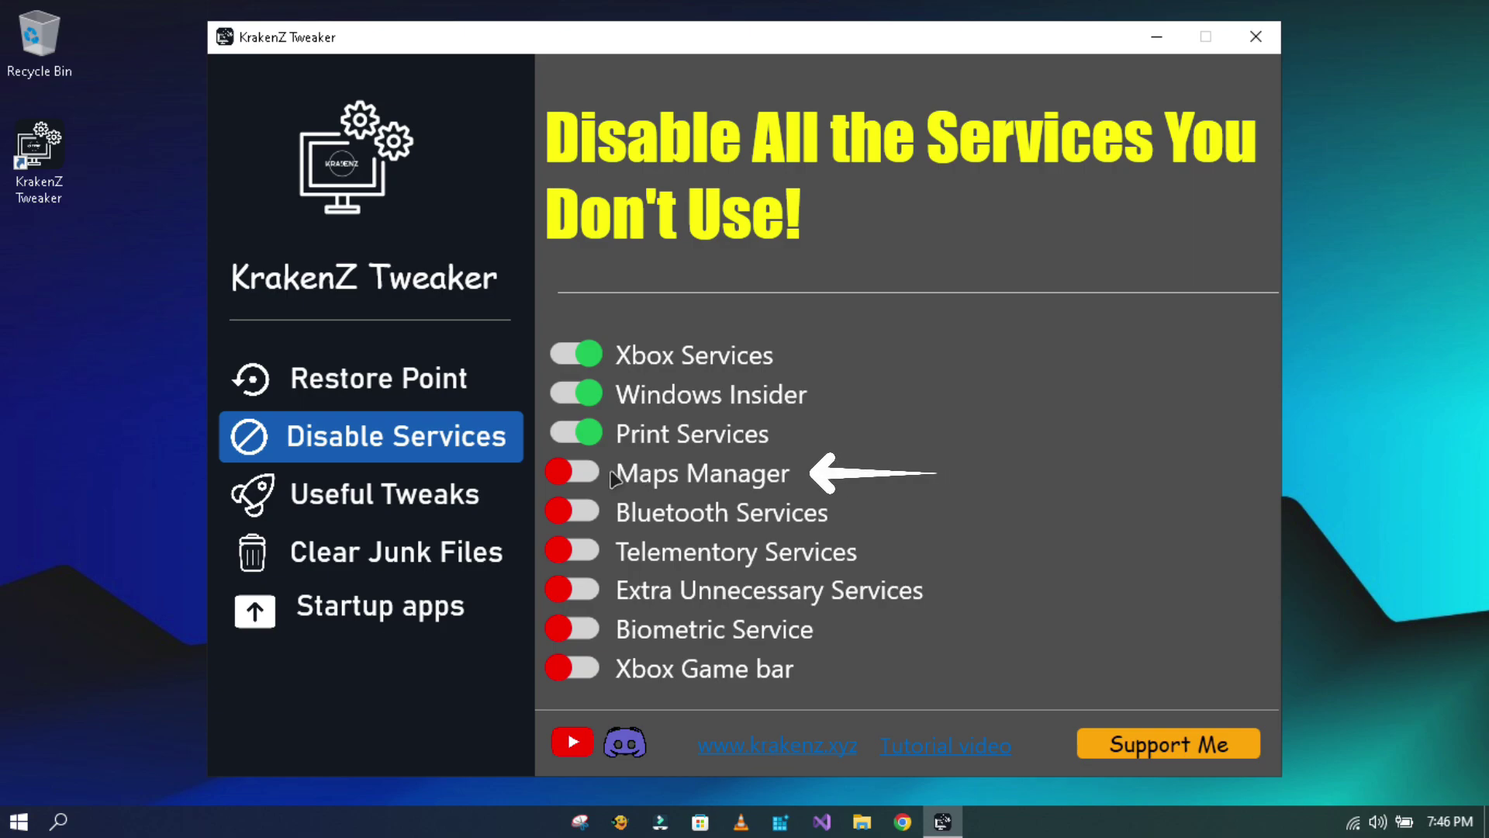
pyautogui.click(613, 475)
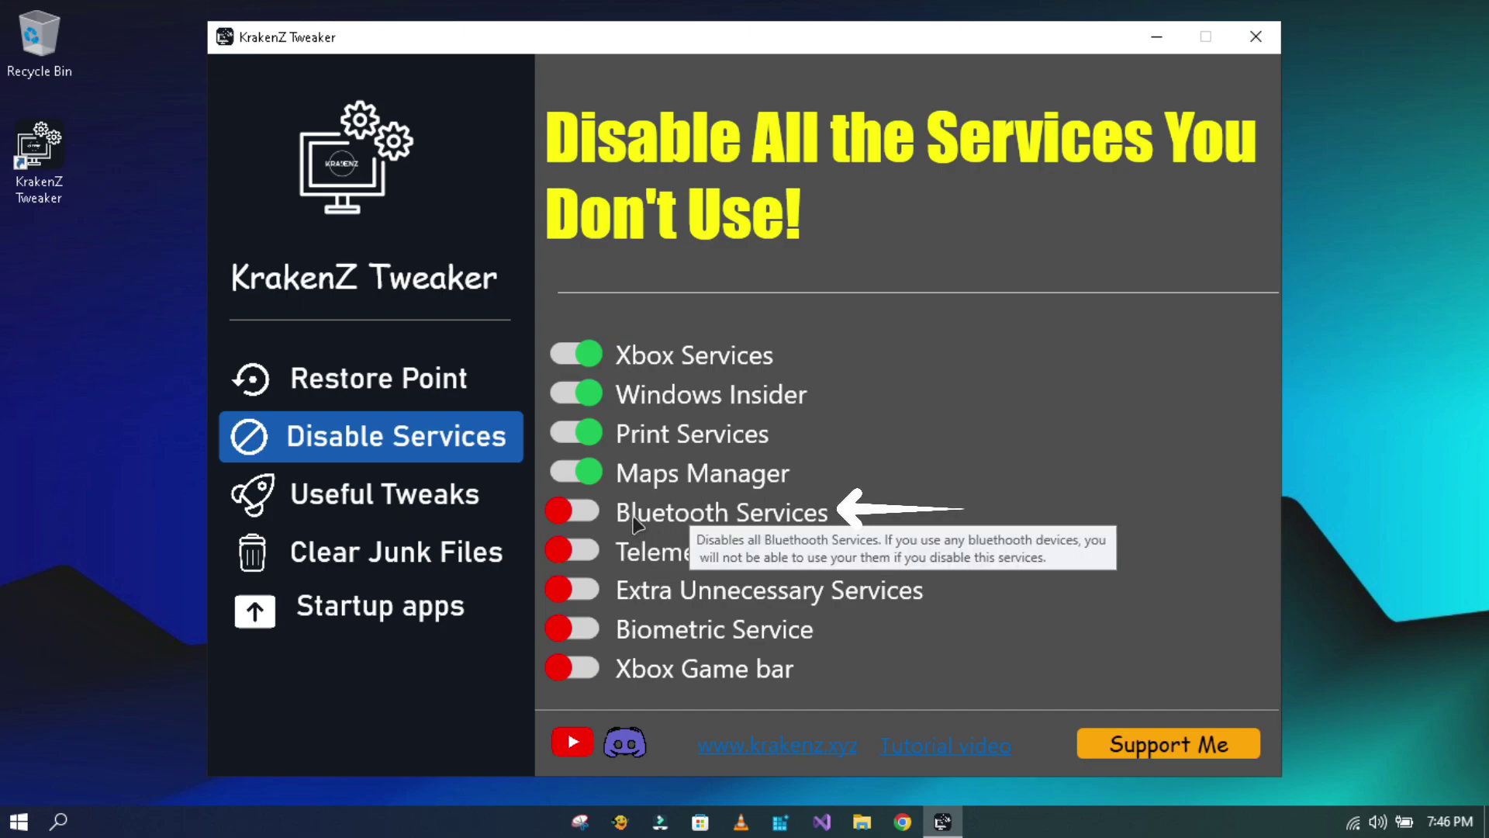
pyautogui.click(596, 513)
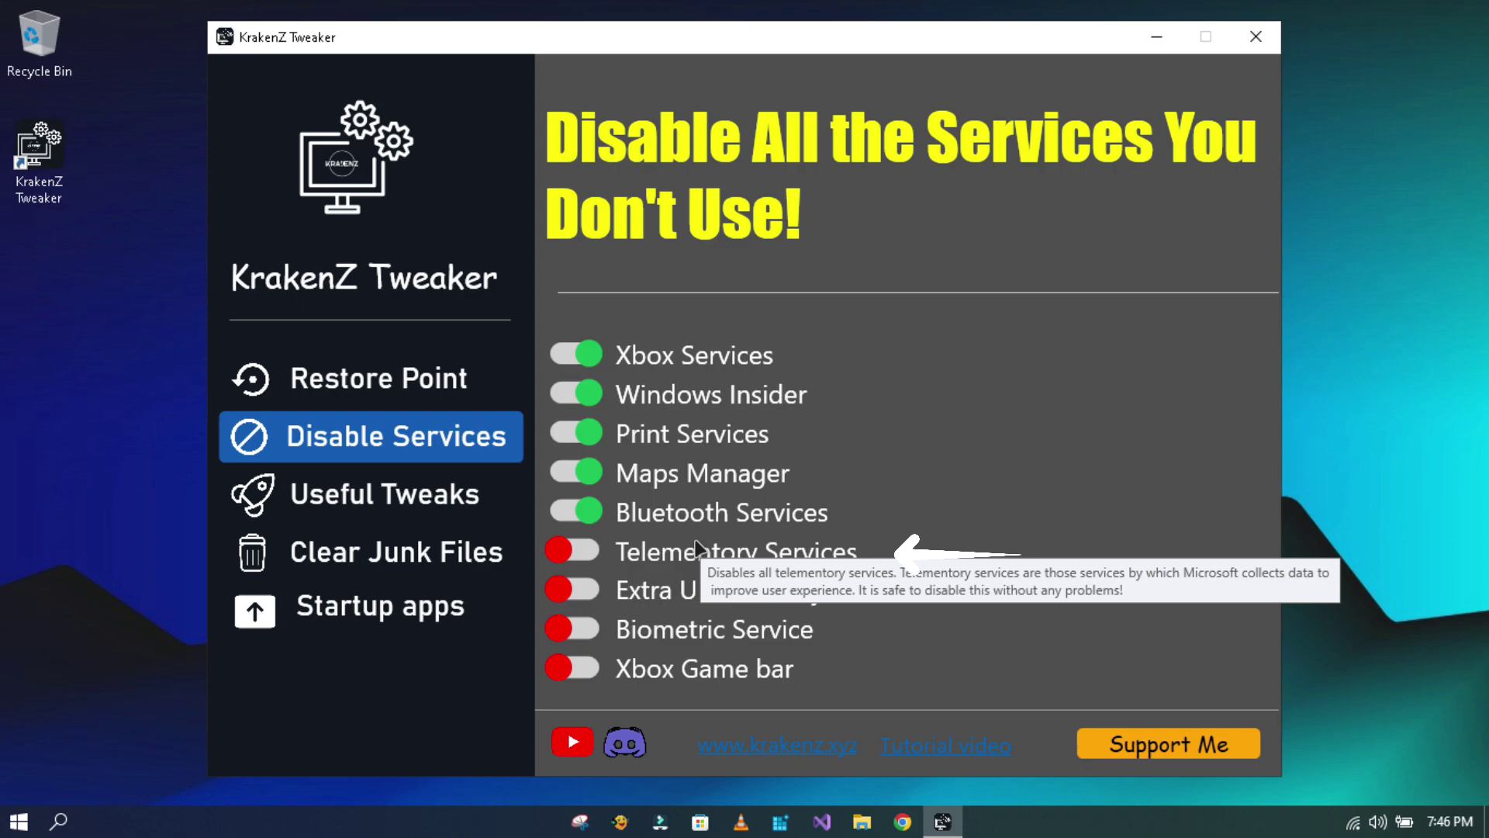
pyautogui.click(584, 550)
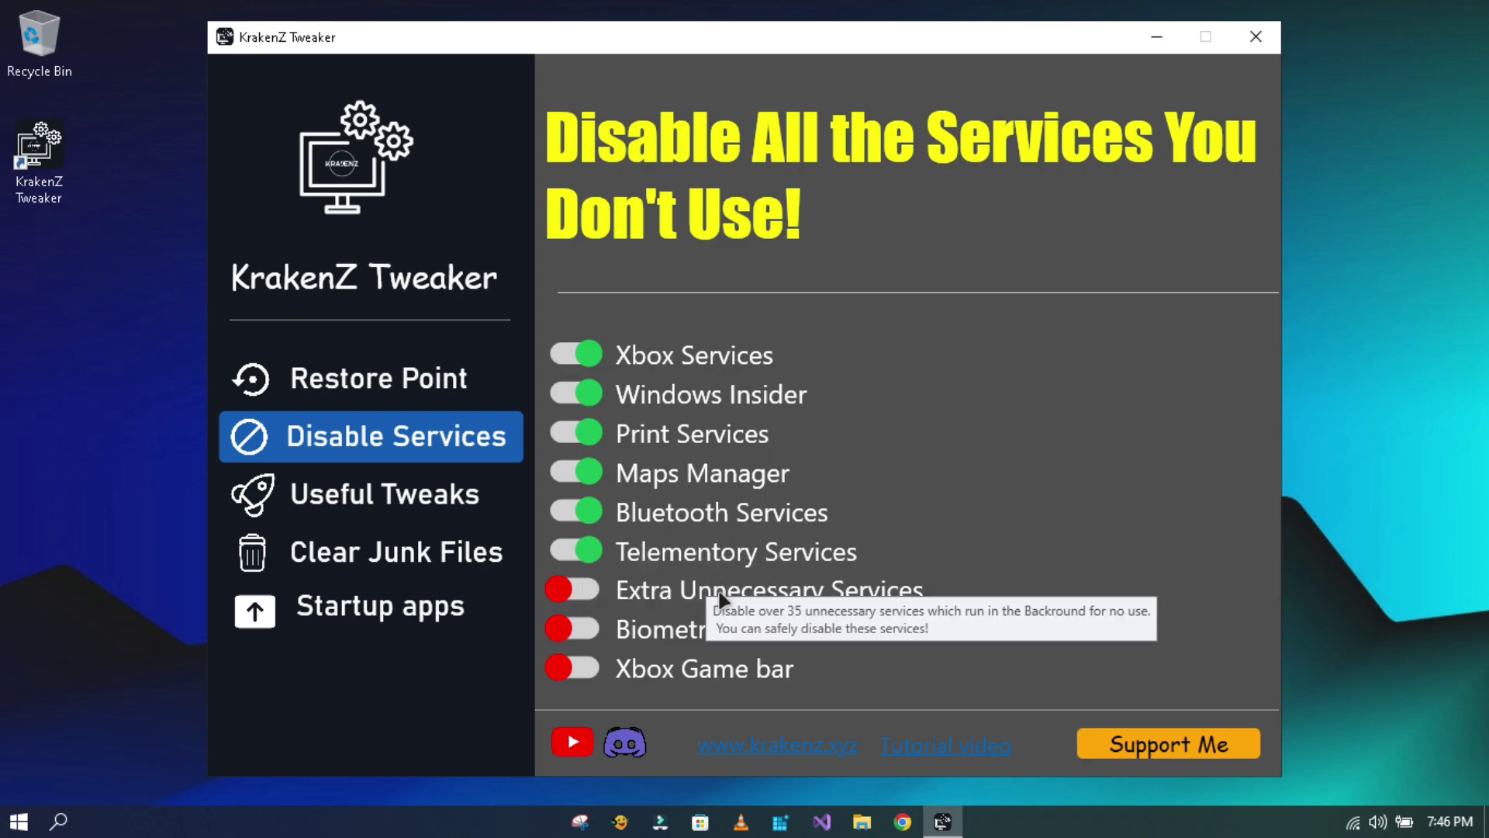
pyautogui.click(565, 593)
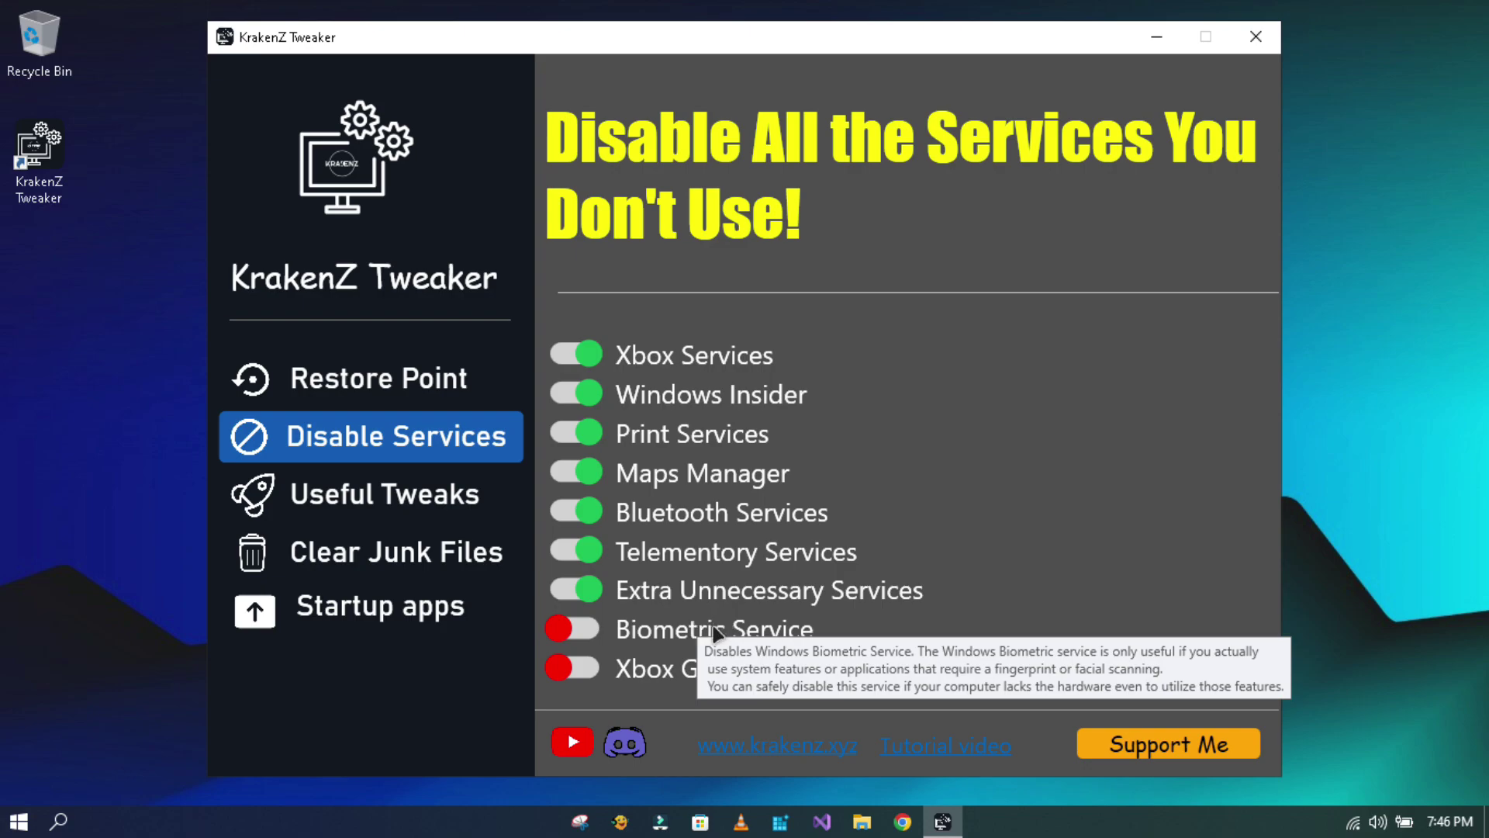
pyautogui.click(594, 629)
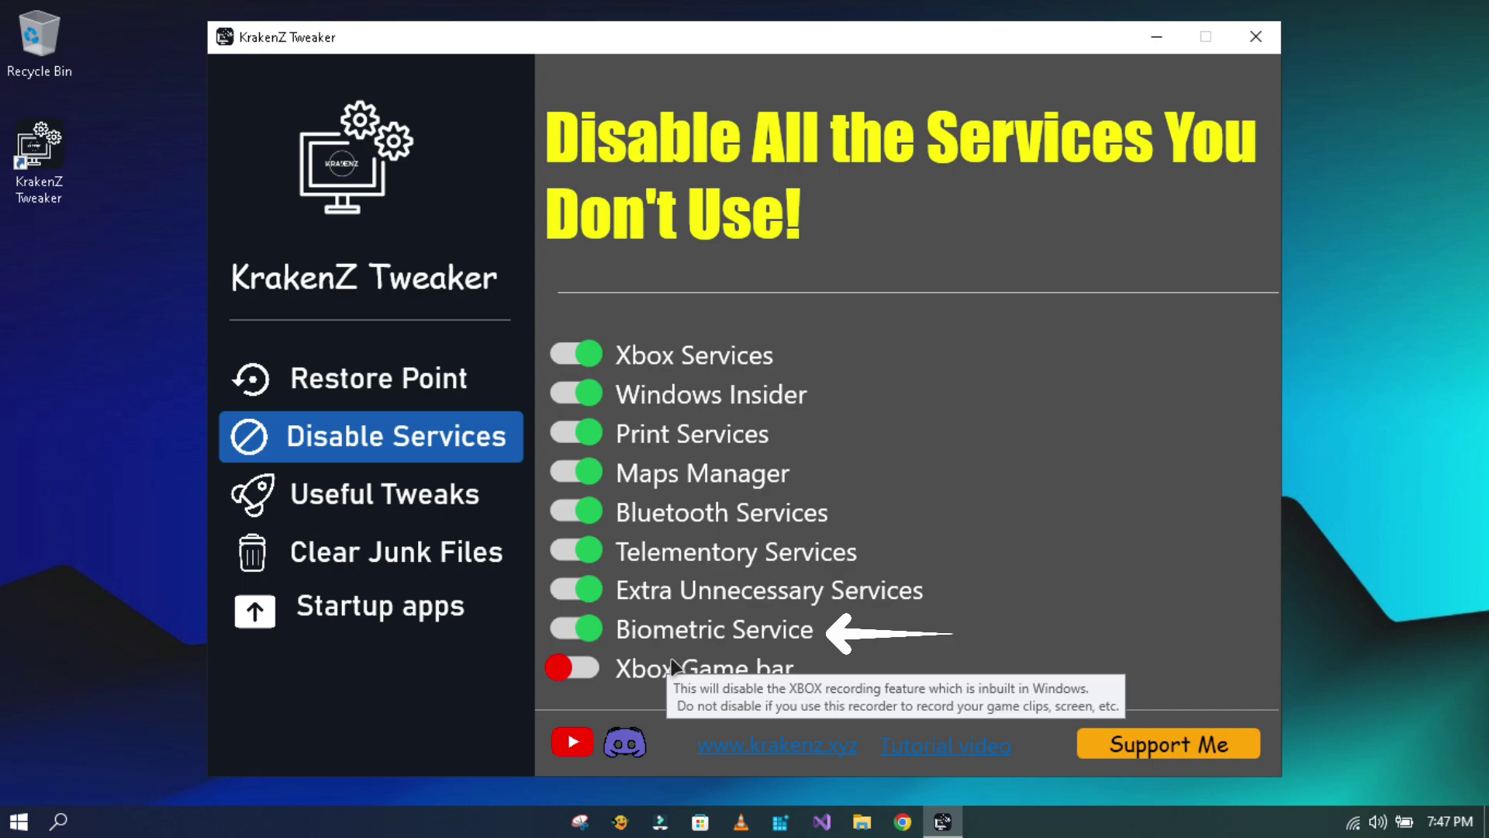
pyautogui.click(574, 667)
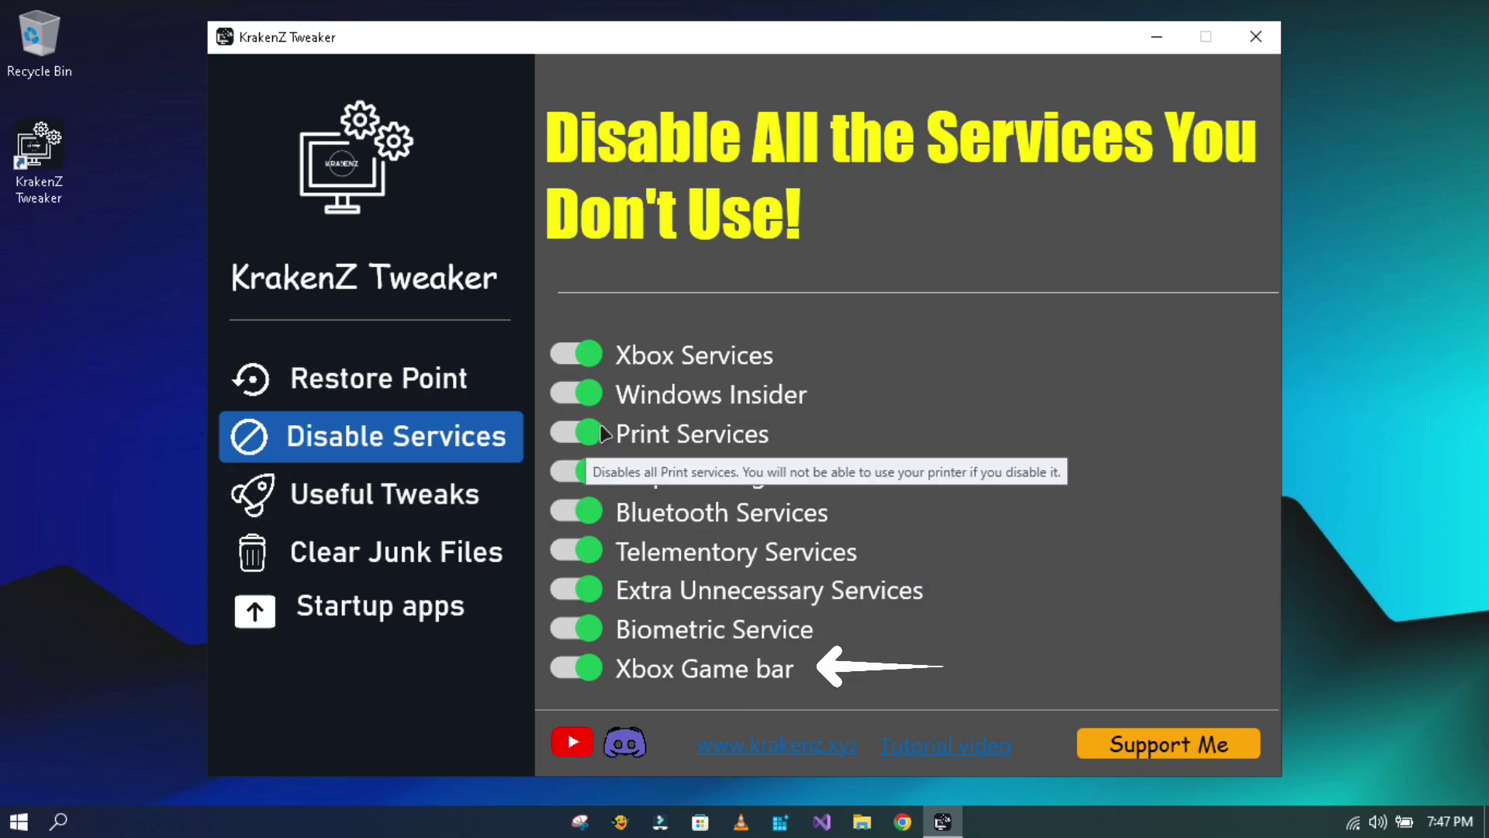
# - In Useful Tweaks, switch on Increase Responsiveness, Optimize RAM, Latency Optimizations, Disable All Windows Ads, Disable UAC and Disable Auto Windows Updates
pyautogui.click(349, 492)
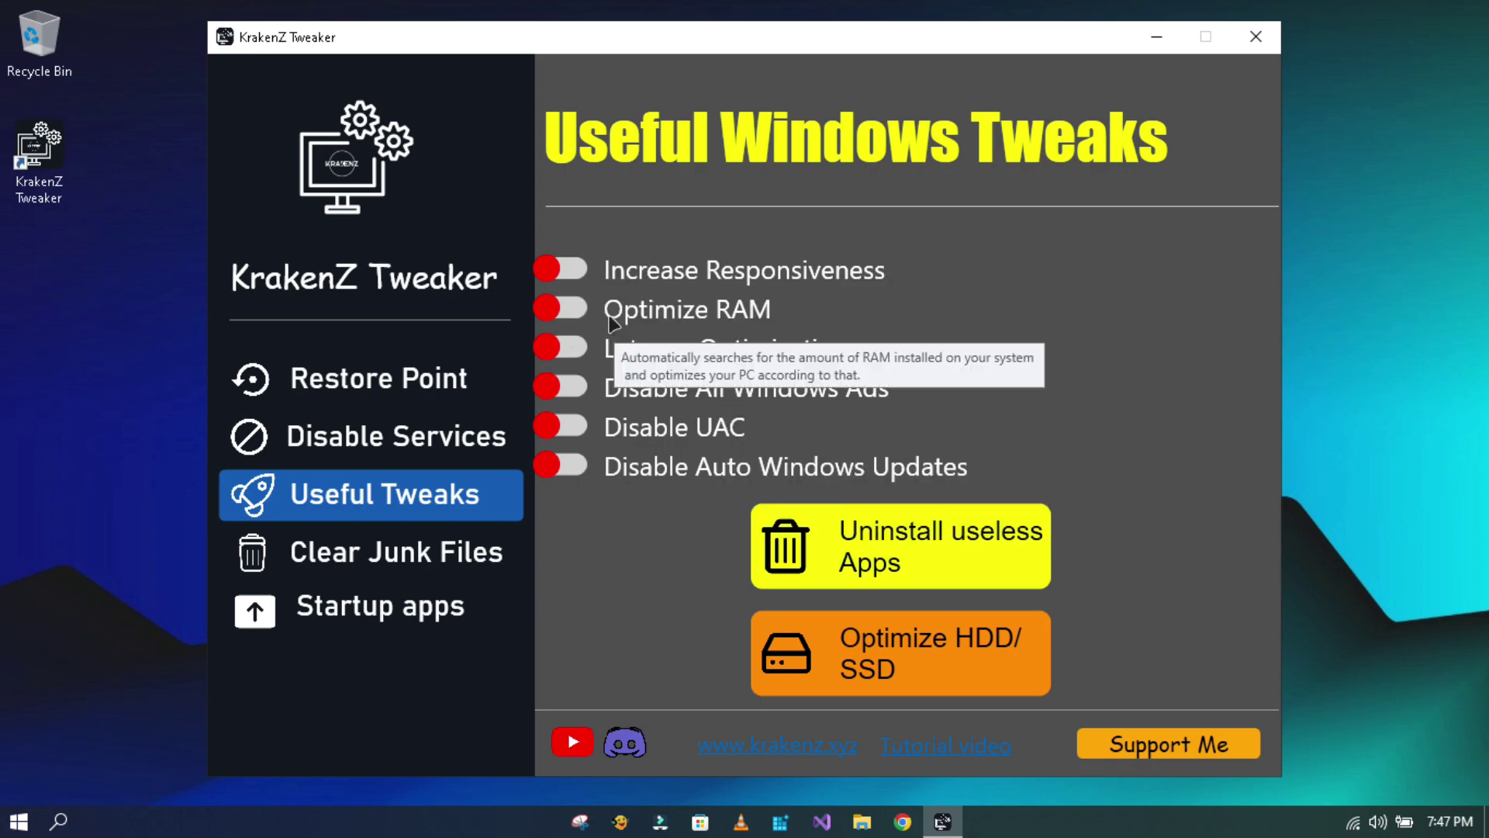
pyautogui.click(561, 268)
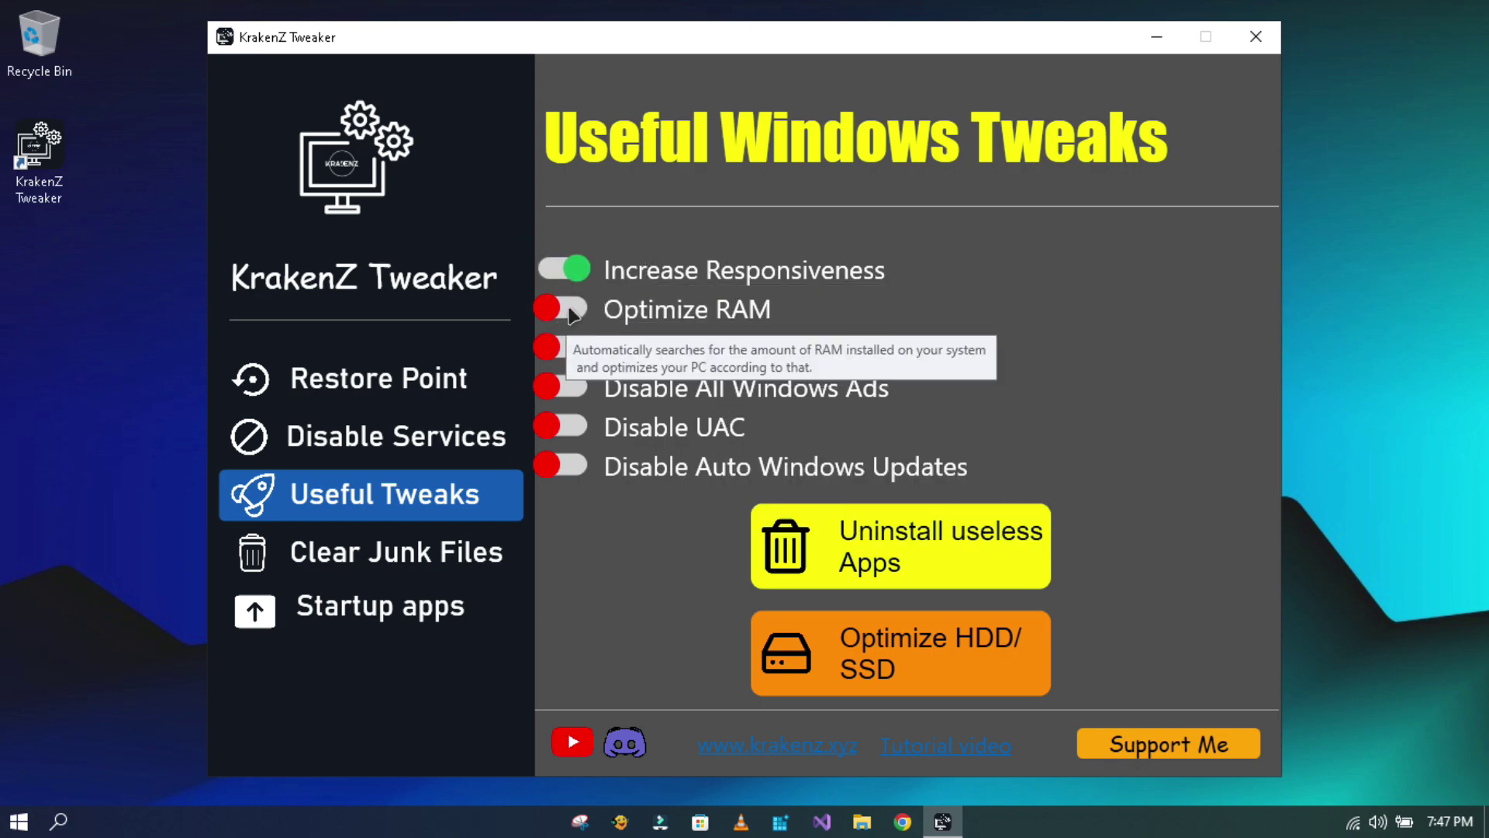
pyautogui.click(561, 310)
pyautogui.click(569, 354)
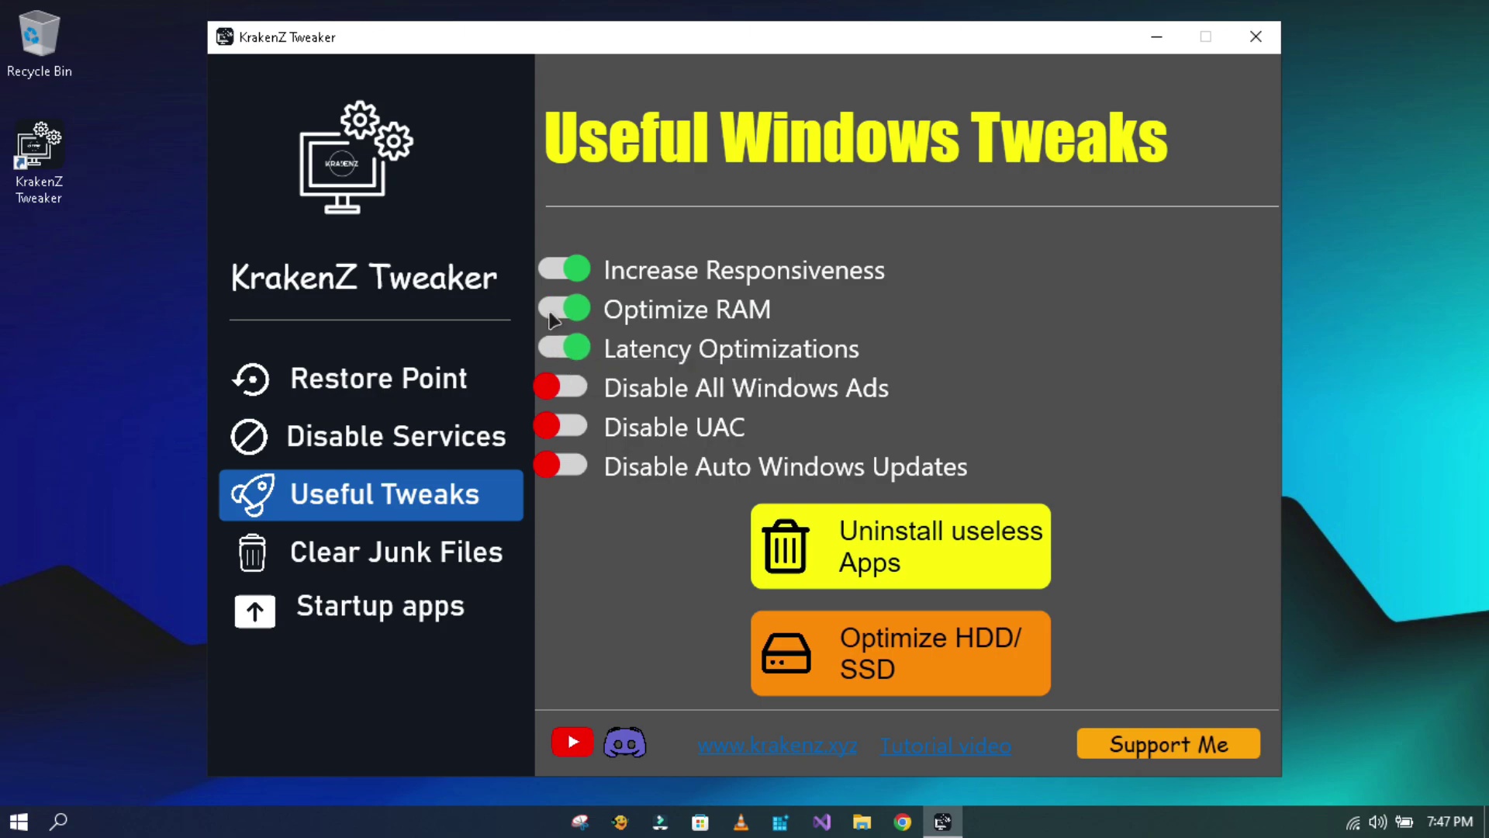
pyautogui.click(575, 388)
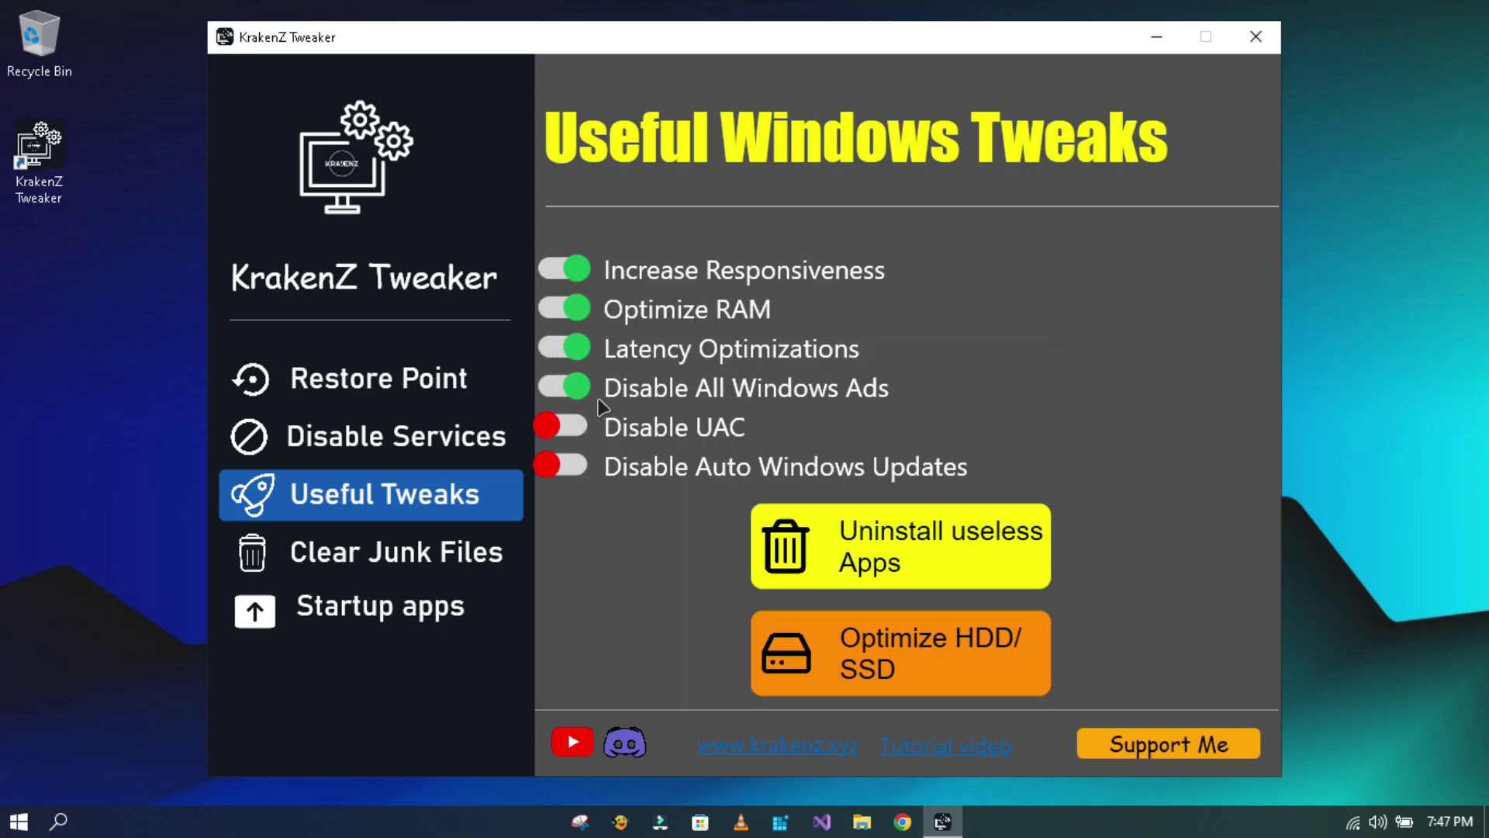
pyautogui.click(575, 427)
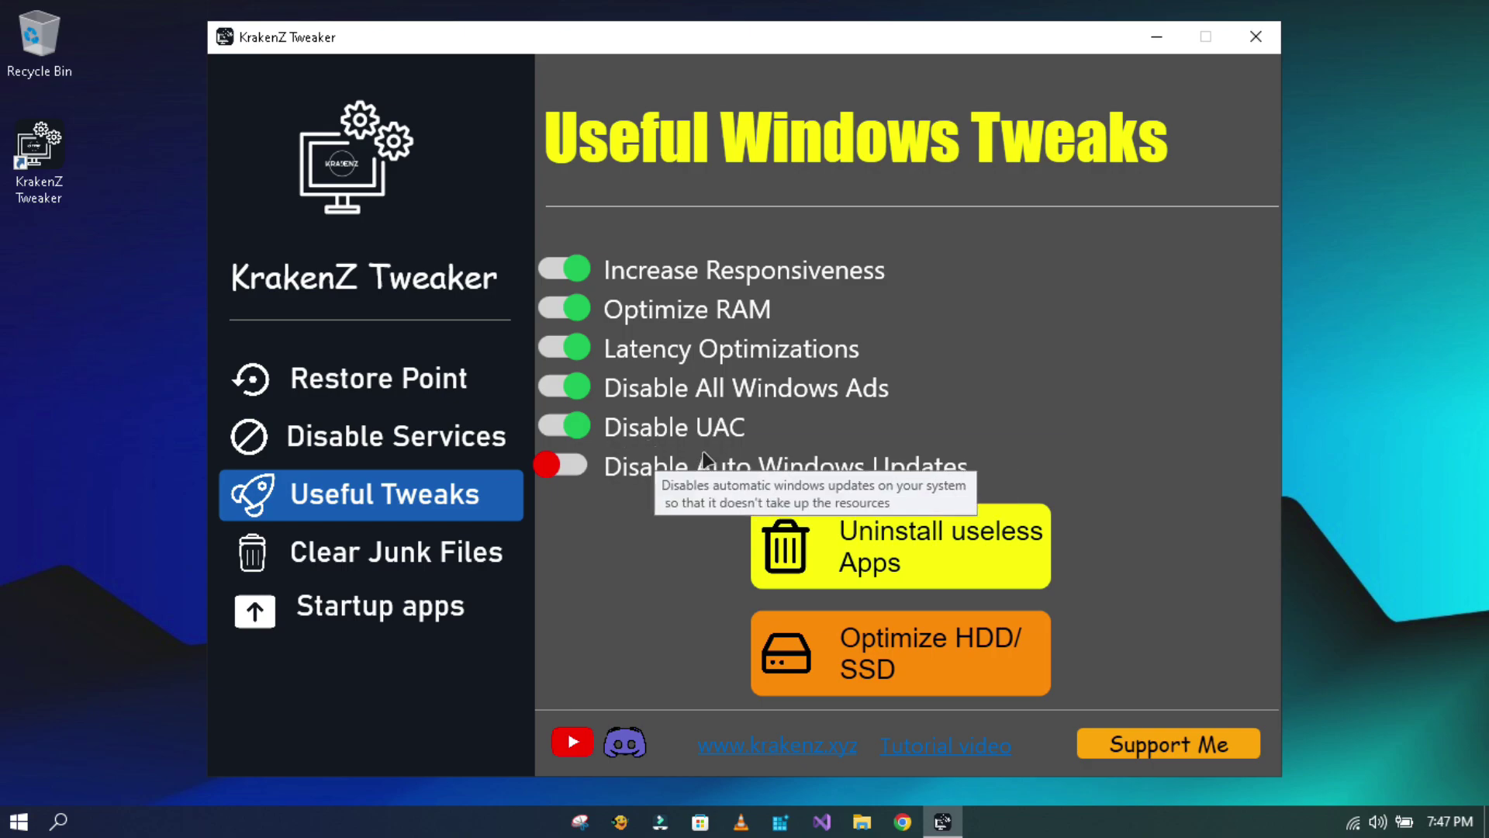
pyautogui.click(560, 465)
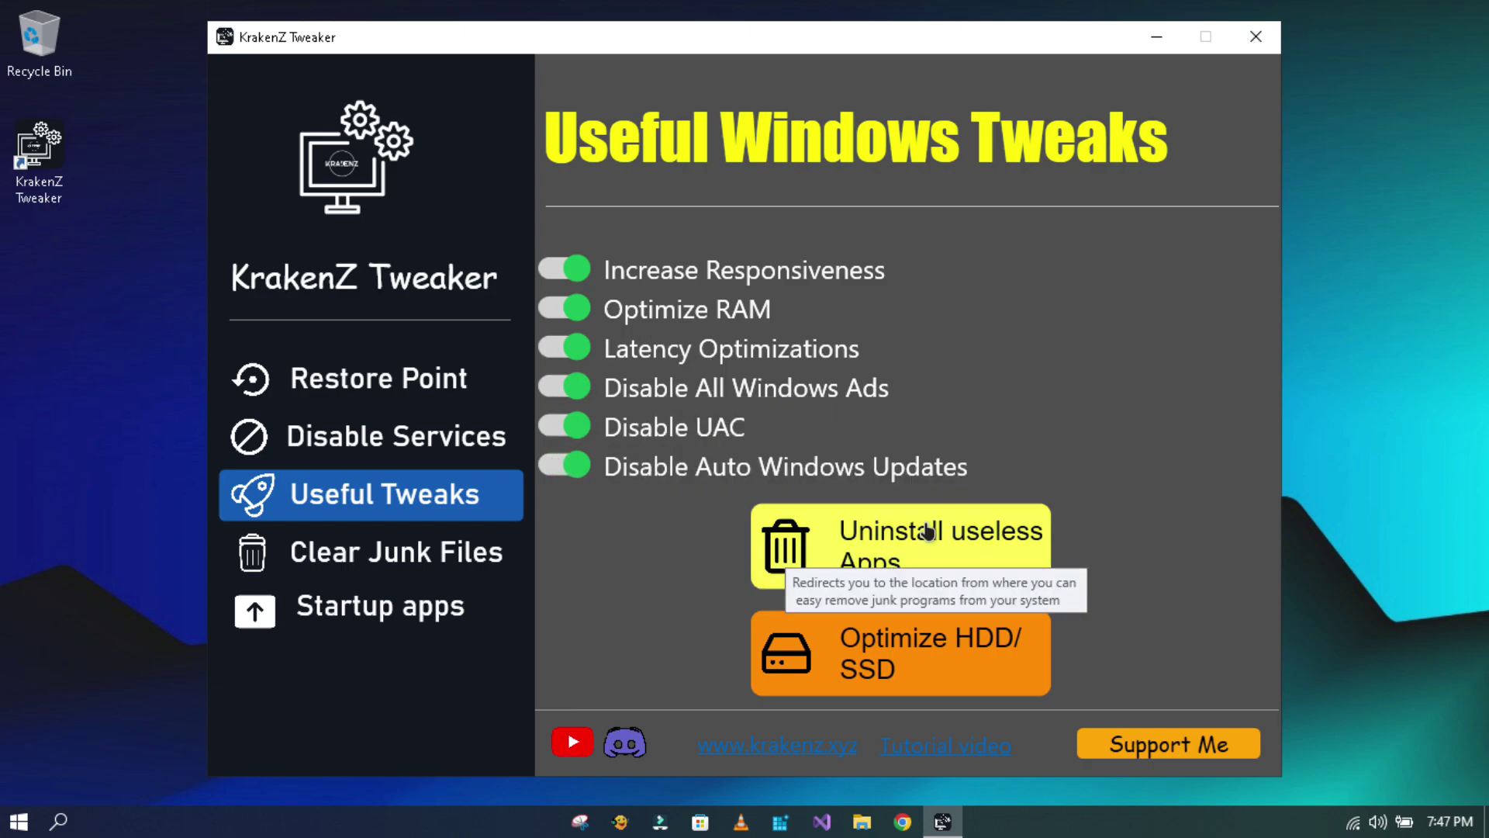
# - Go to Programs and Features through the tool for removing useless apps, uninstall Zoom, and close the window
pyautogui.click(886, 535)
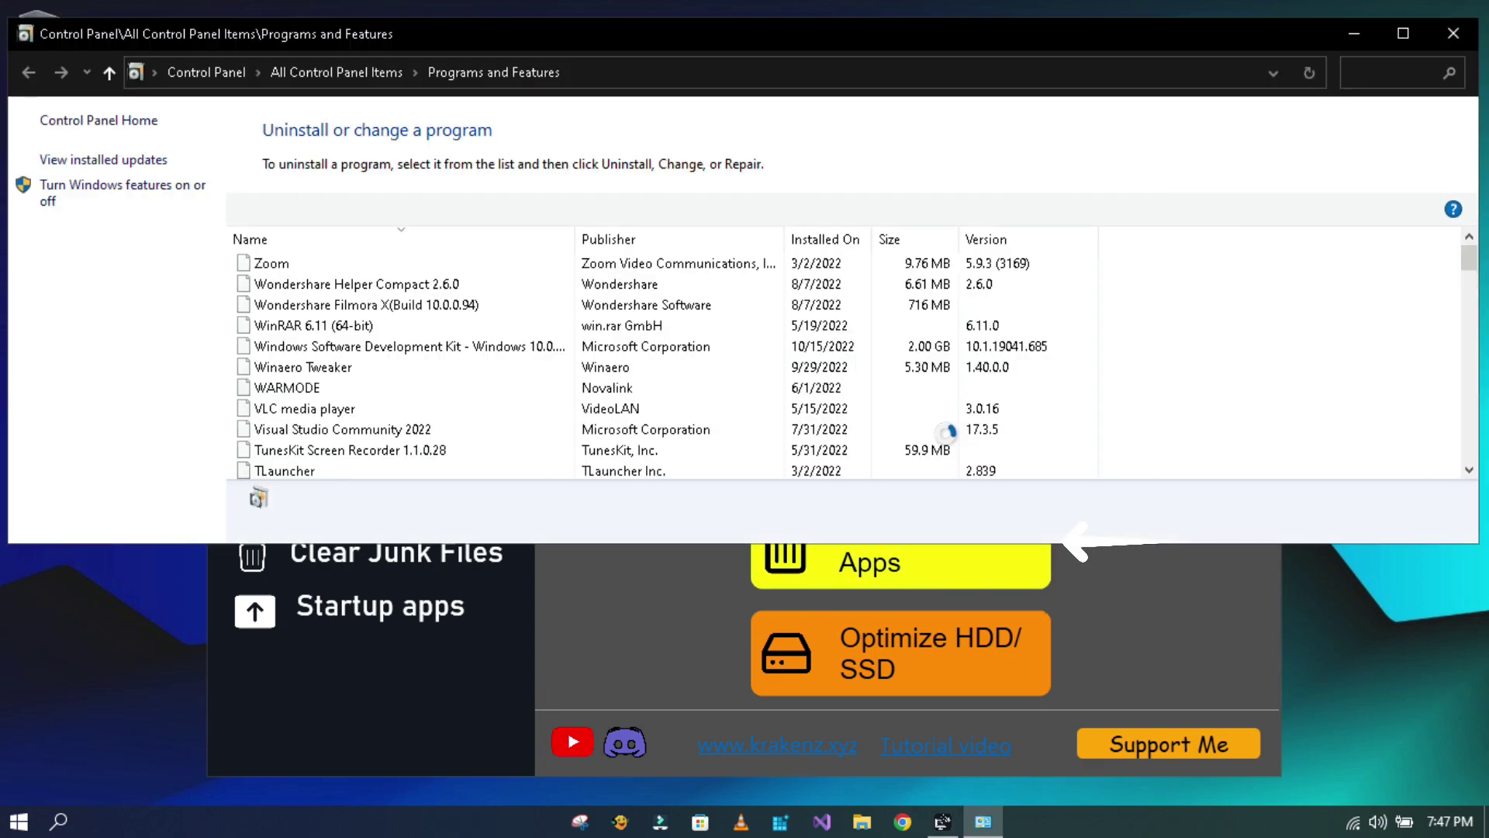
pyautogui.moveTo(980, 34); pyautogui.dragTo(960, 2)
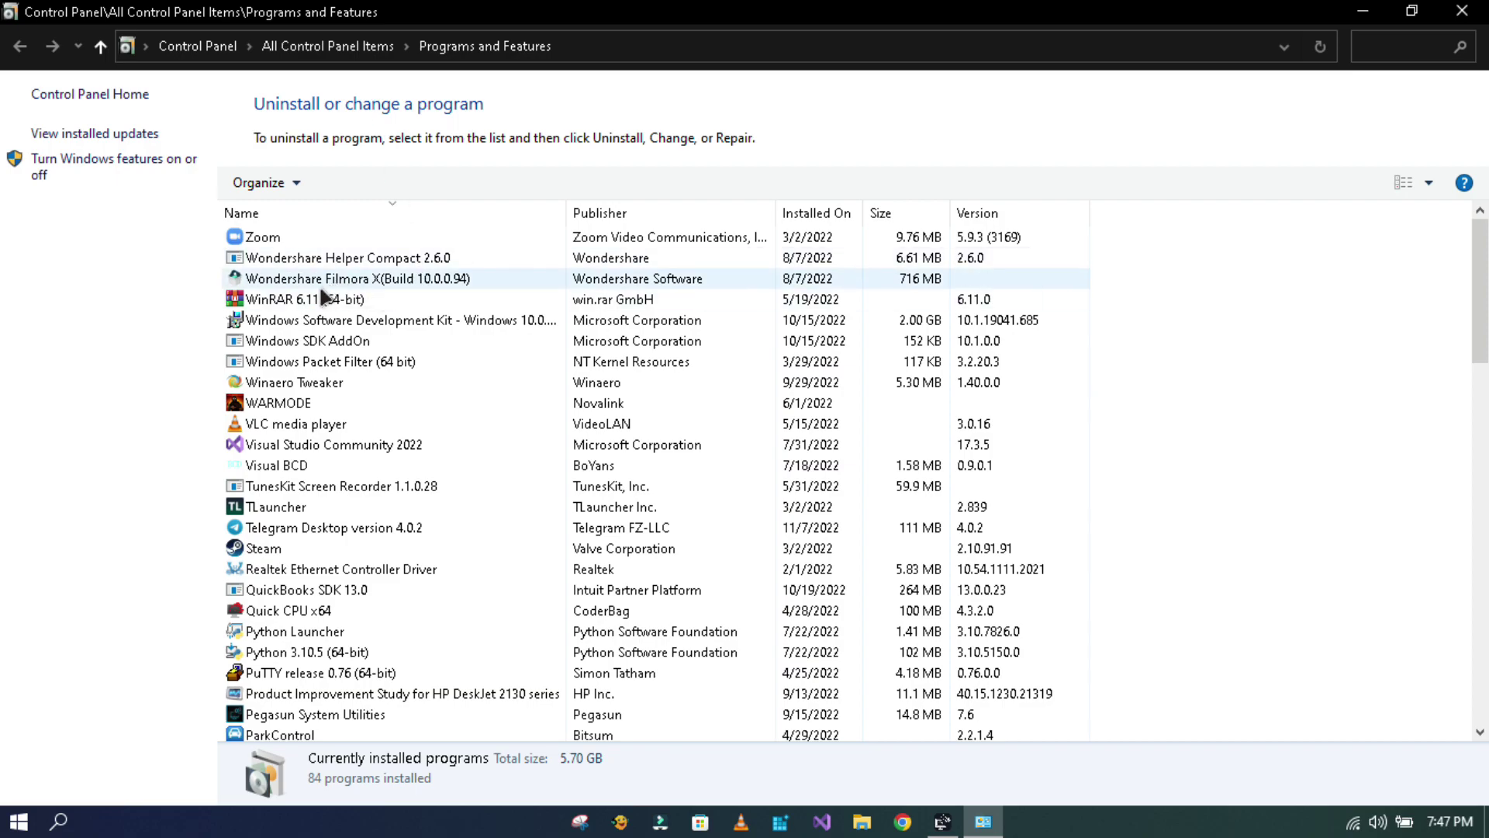
pyautogui.click(303, 245)
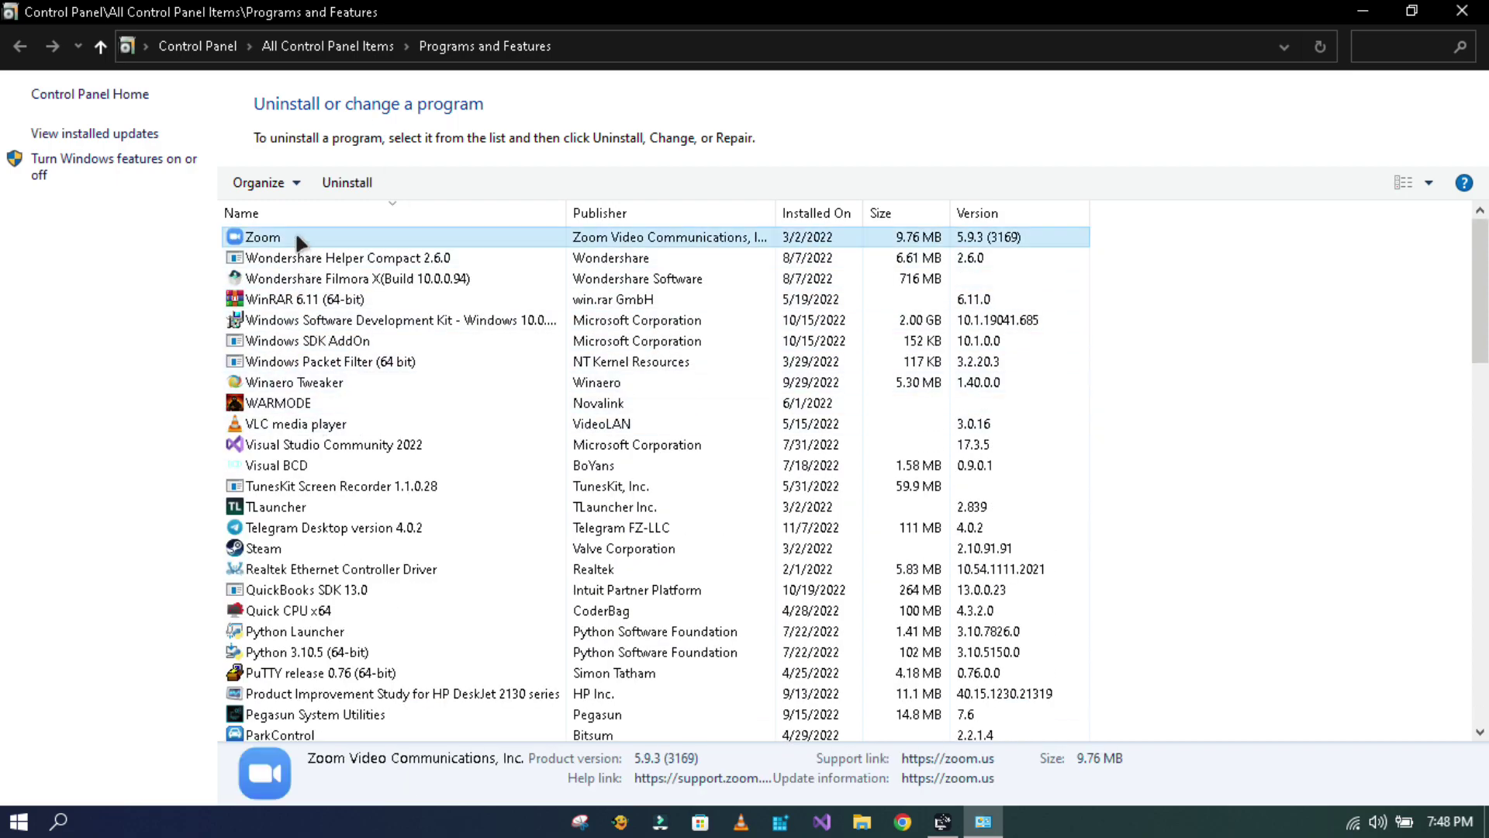
pyautogui.click(360, 183)
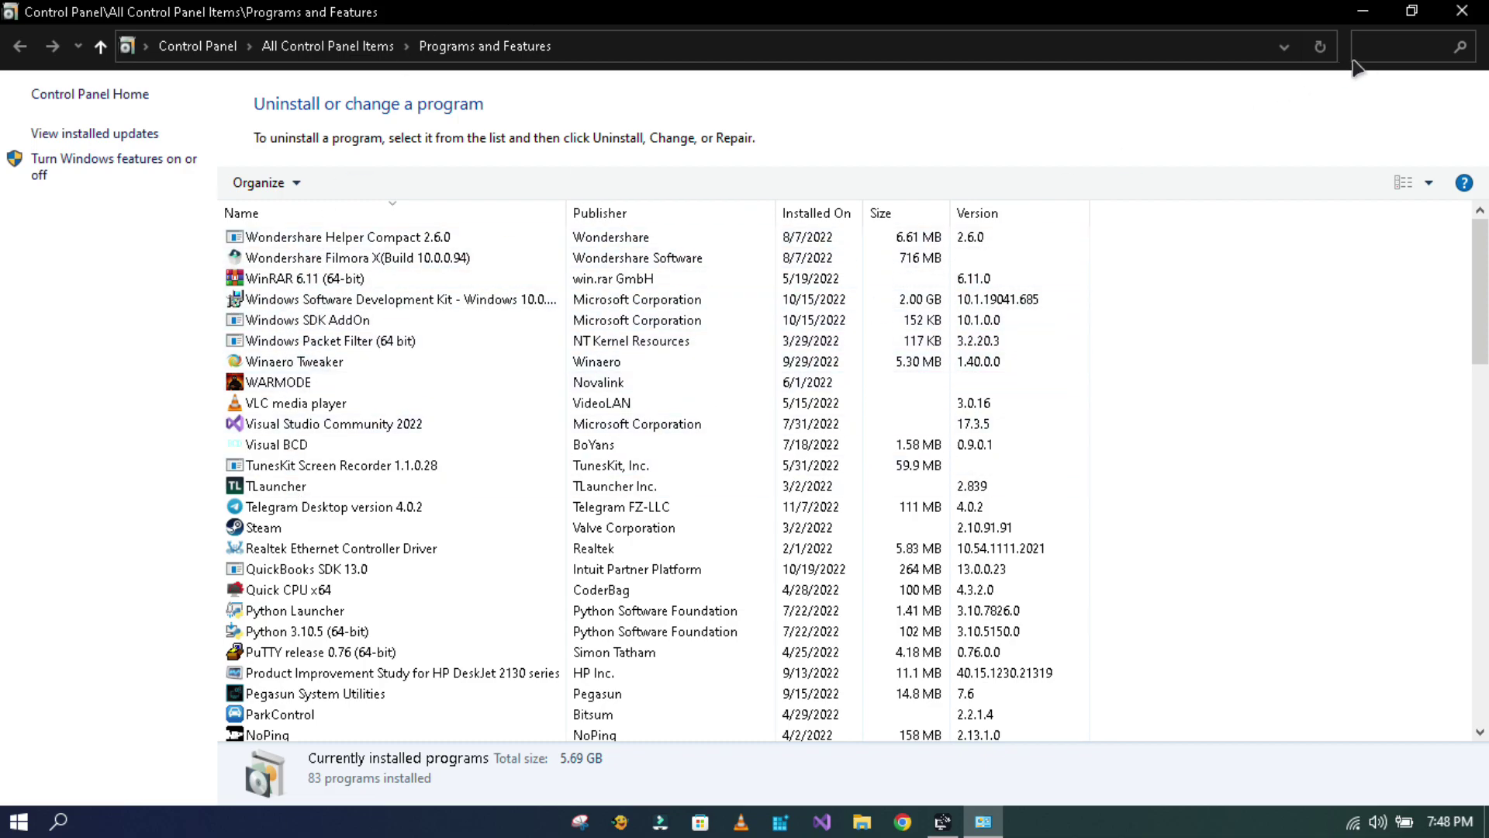
pyautogui.click(1462, 11)
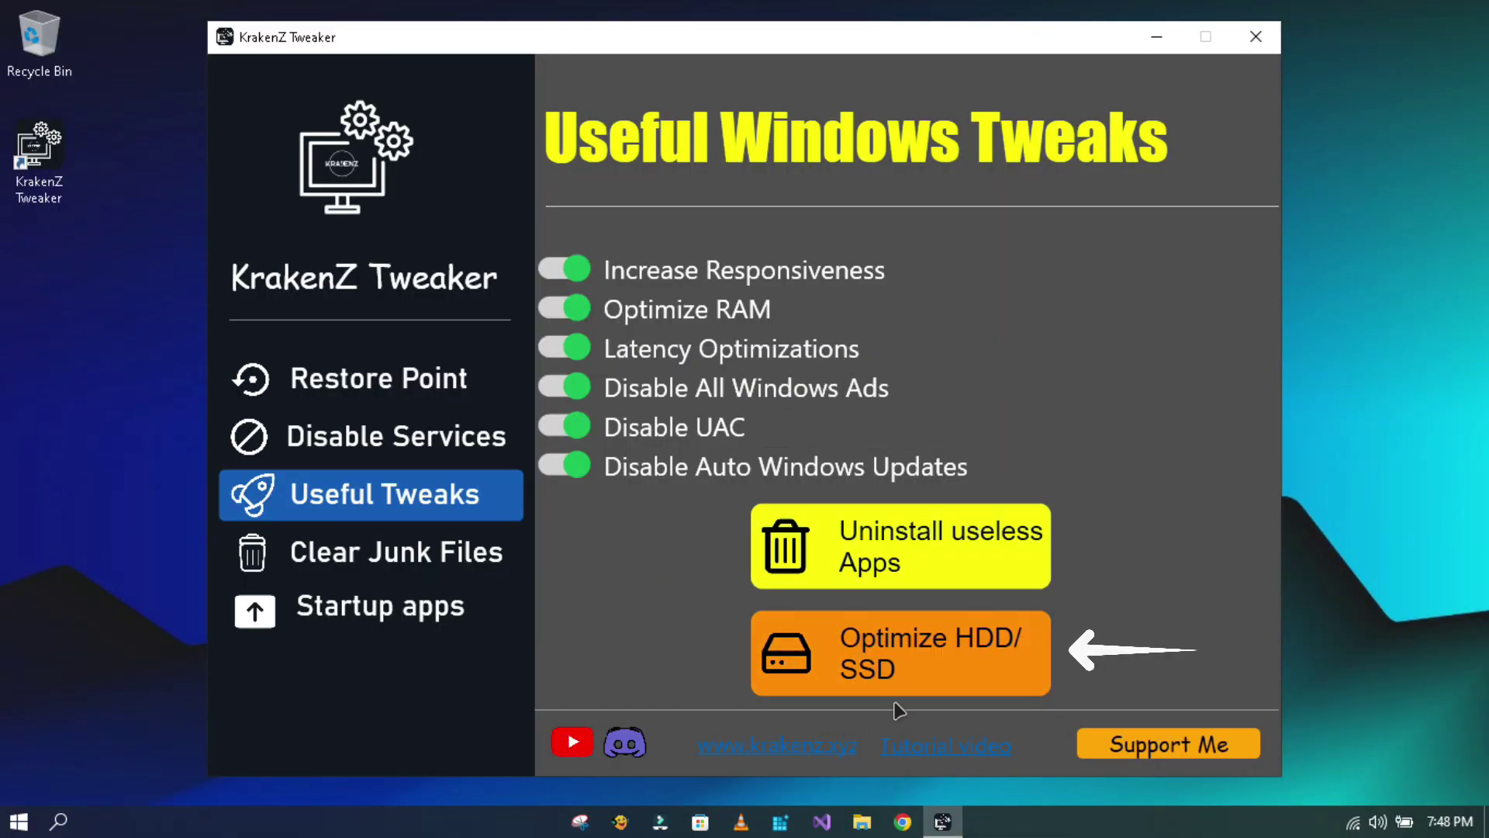
# - Run the HDD/SSD optimization from Useful Tweaks and acknowledge its message
pyautogui.click(921, 693)
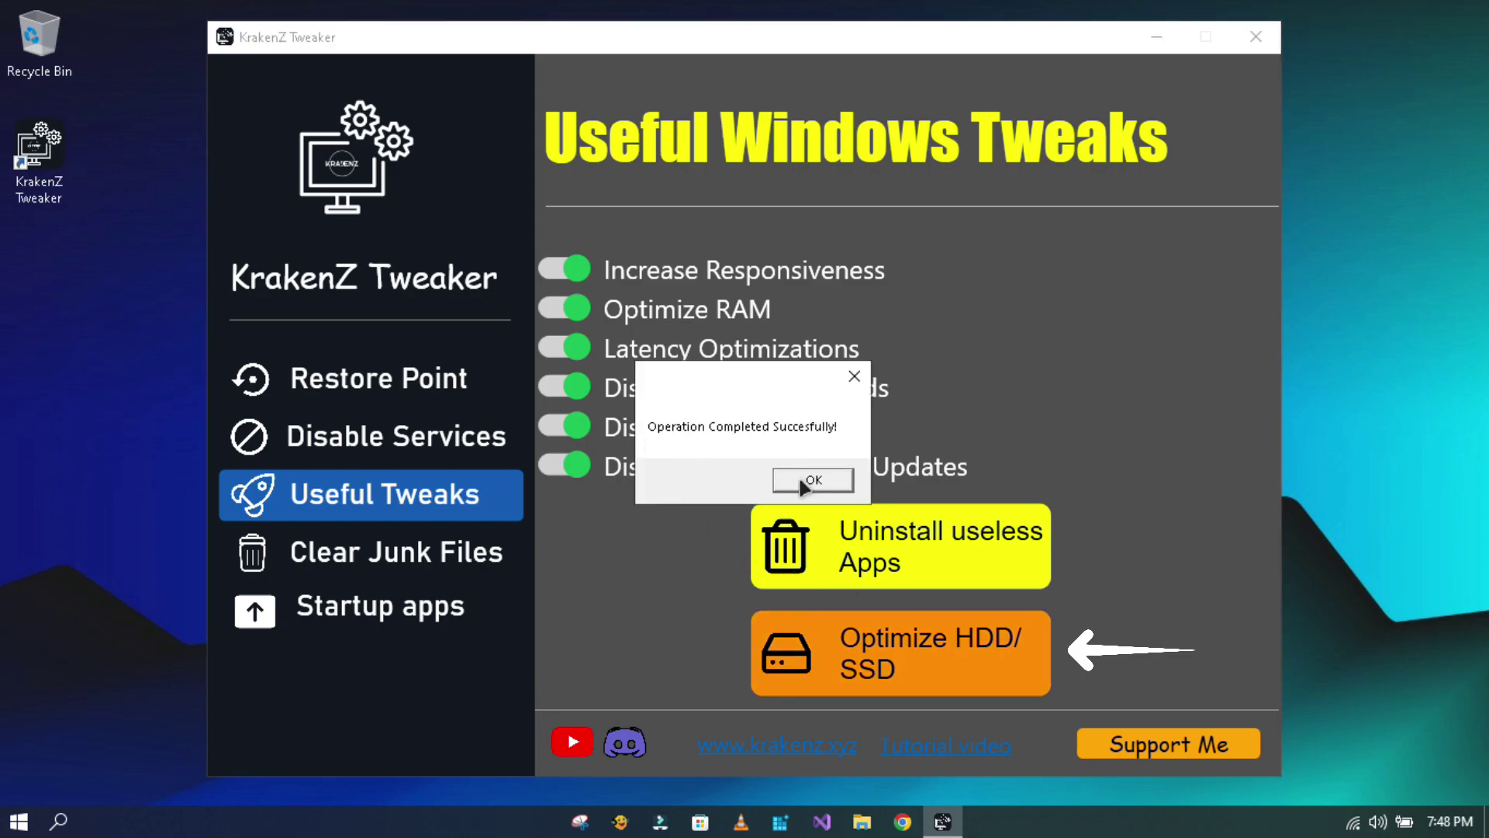
pyautogui.click(804, 483)
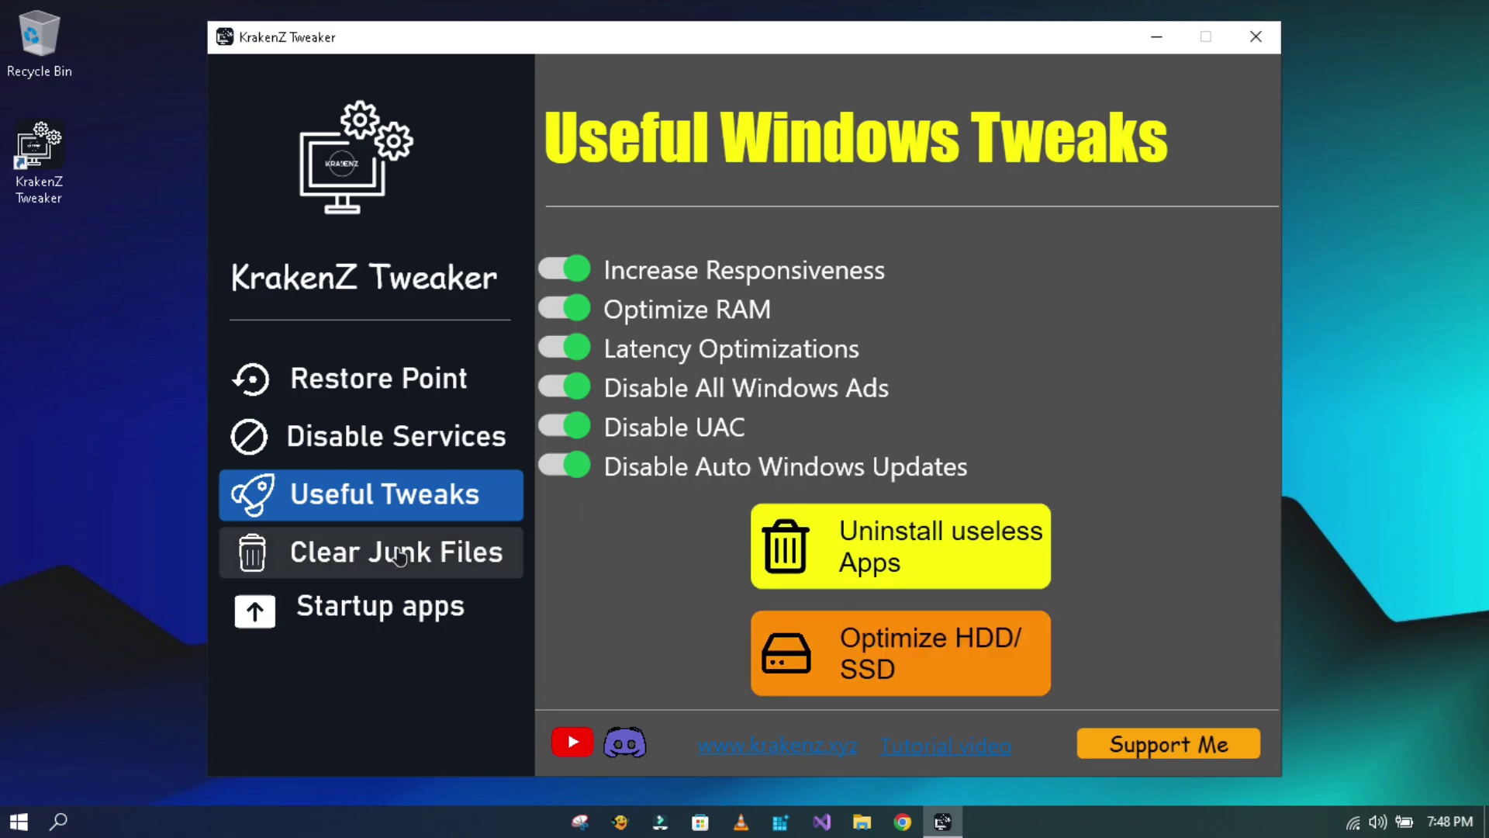
# - Scan the PC for junk files in the Clear Junk Files section
pyautogui.click(377, 563)
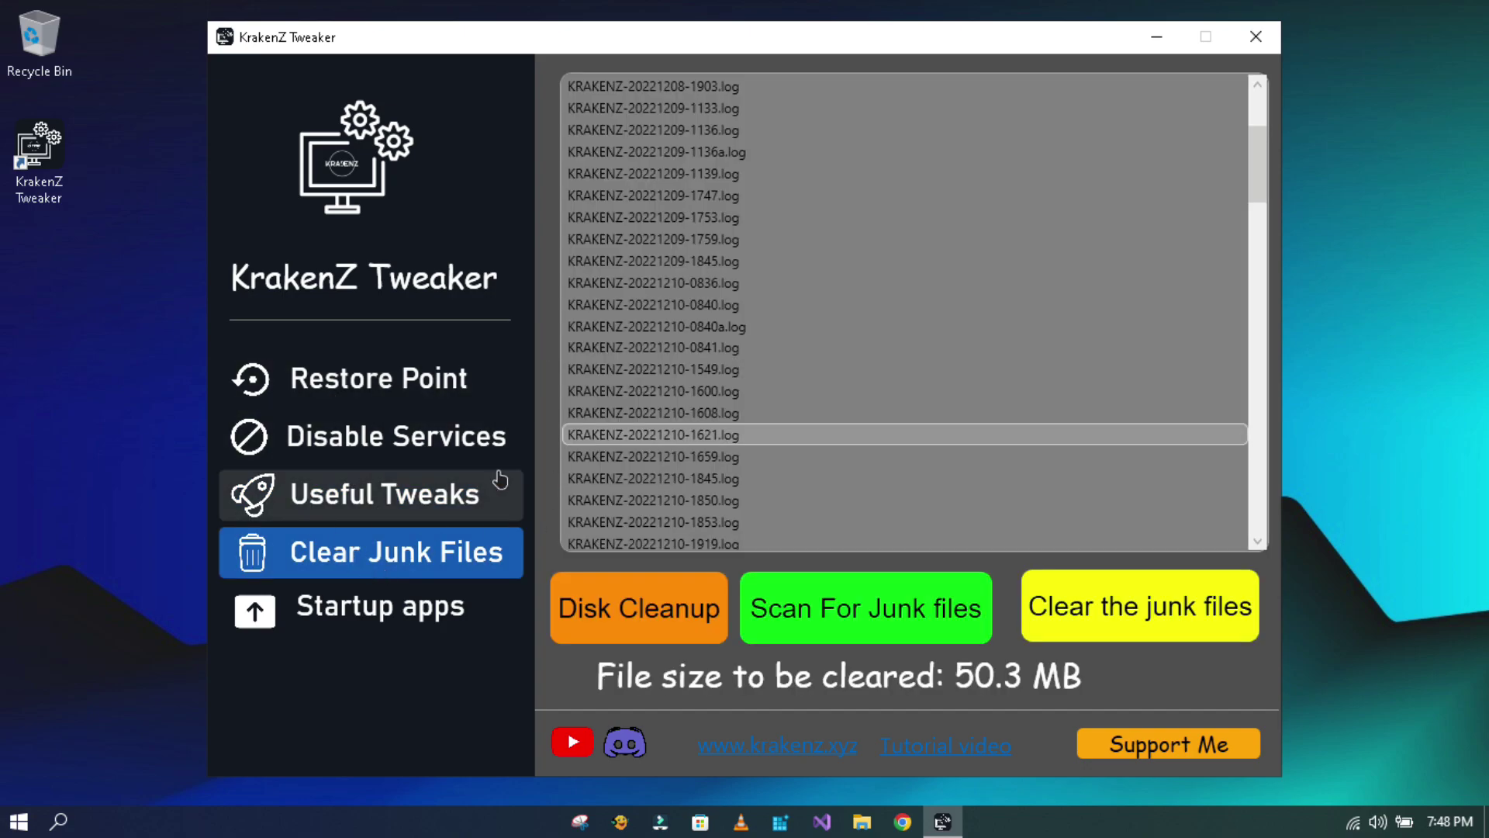
pyautogui.scroll(3, 735, 450)
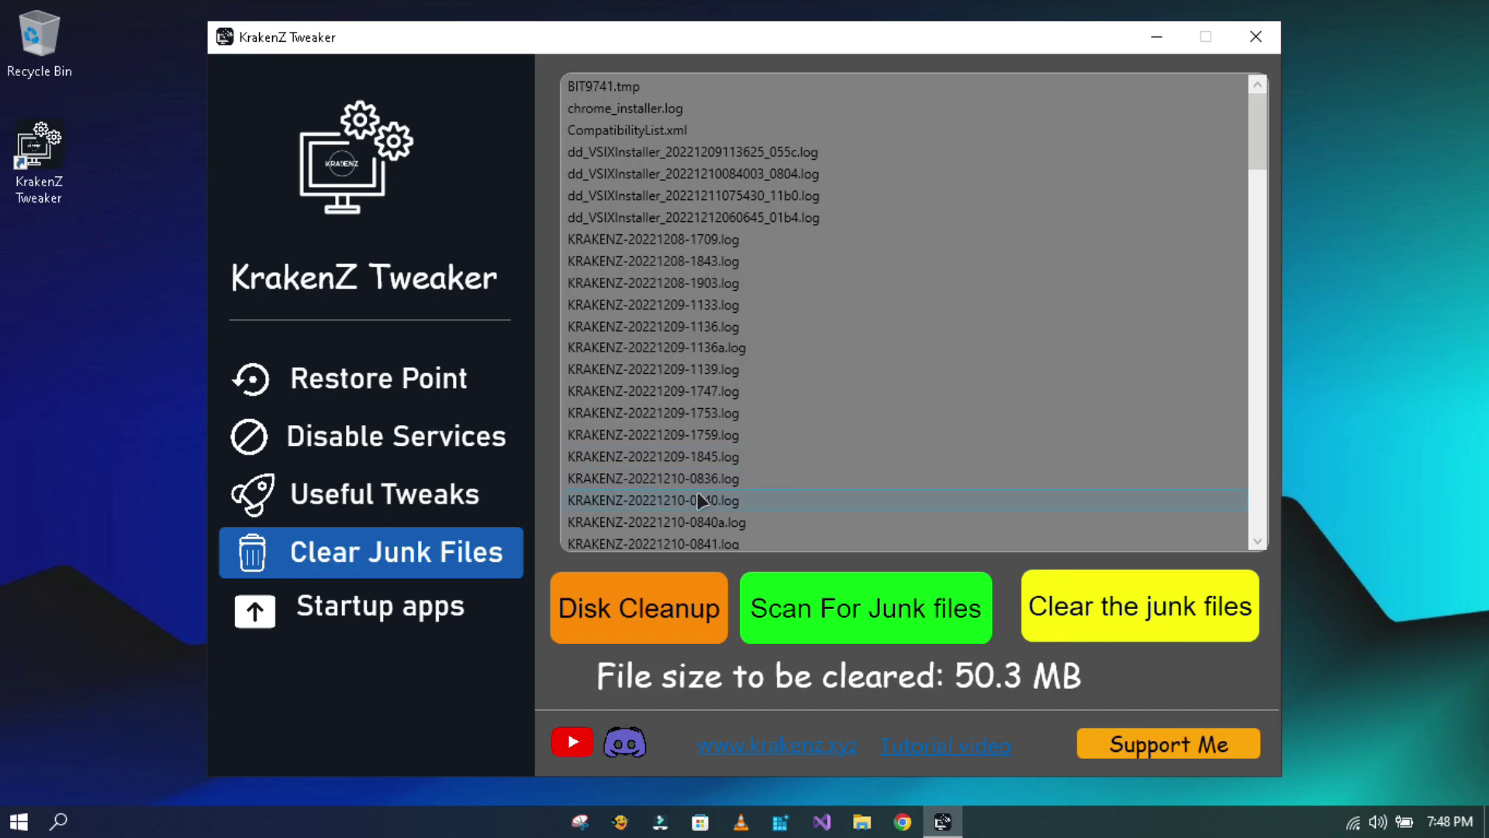
pyautogui.click(824, 604)
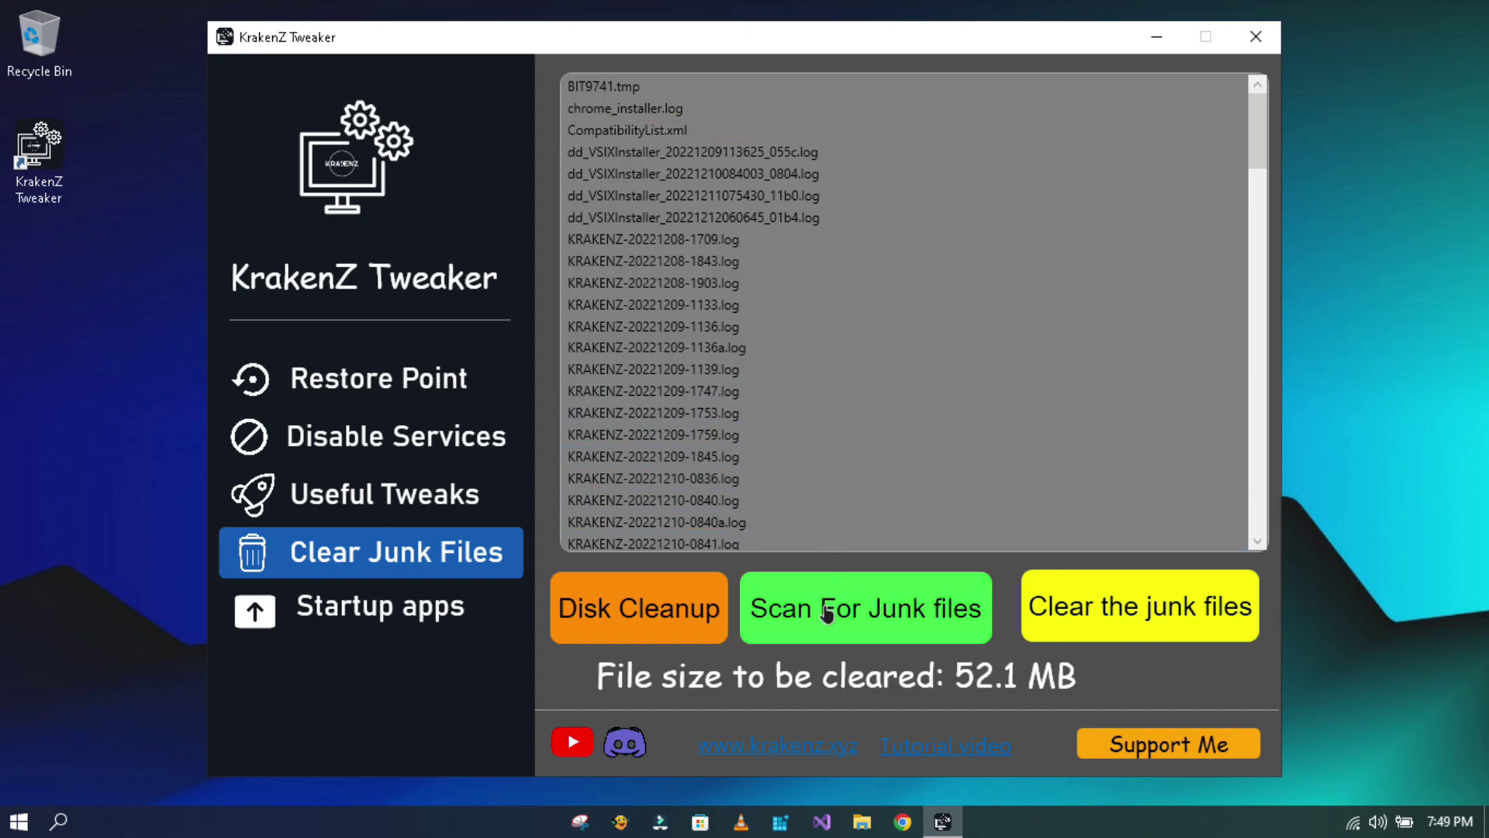
# - Look through the list of scanned junk files, clear them all, and acknowledge the message
pyautogui.scroll(-3, 675, 289)
pyautogui.scroll(3, 672, 291)
pyautogui.scroll(-20, 812, 183)
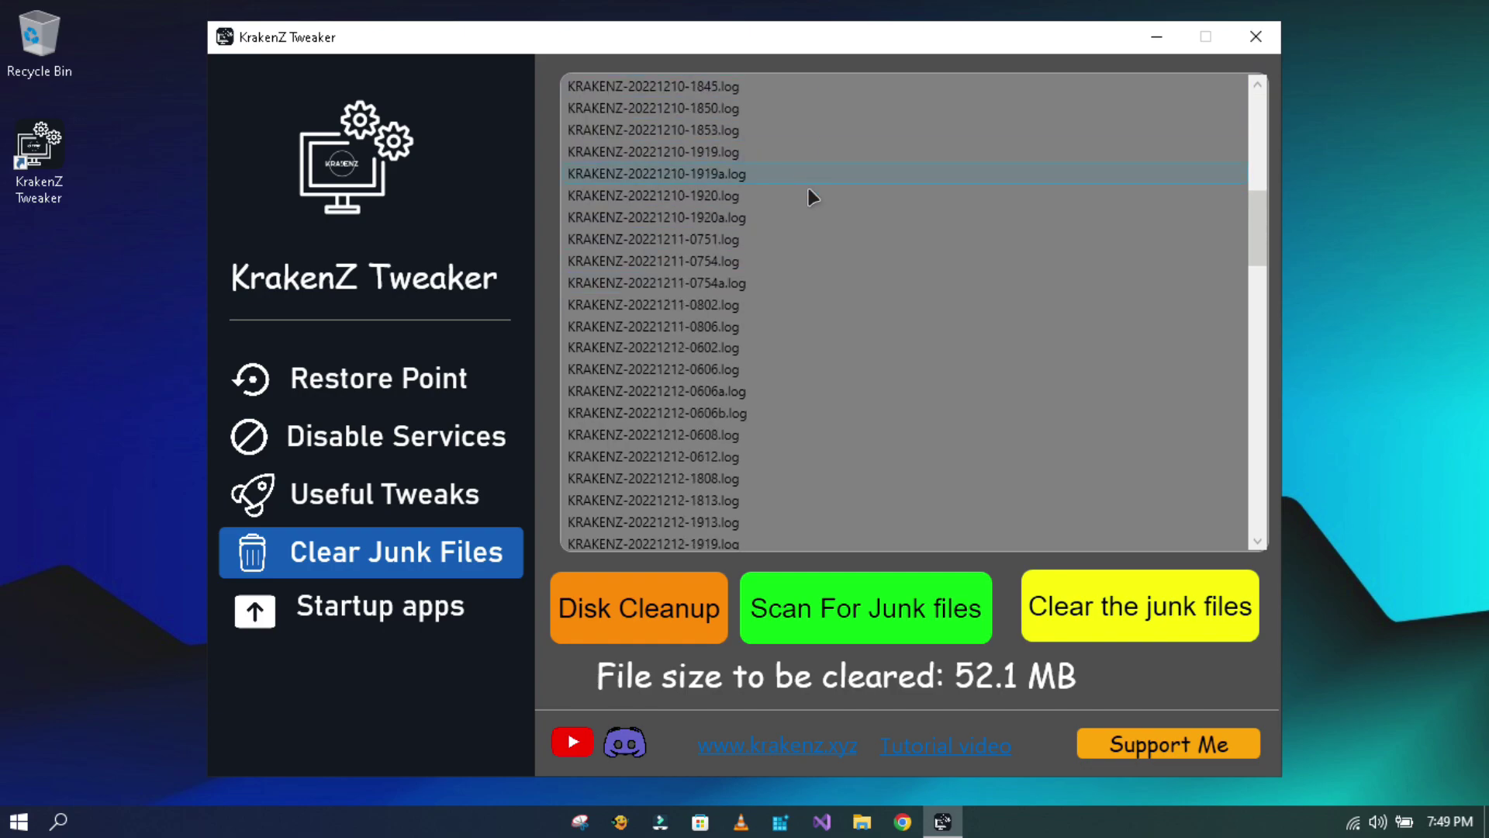
pyautogui.scroll(-2, 687, 388)
pyautogui.scroll(15, 691, 372)
pyautogui.scroll(8, 690, 369)
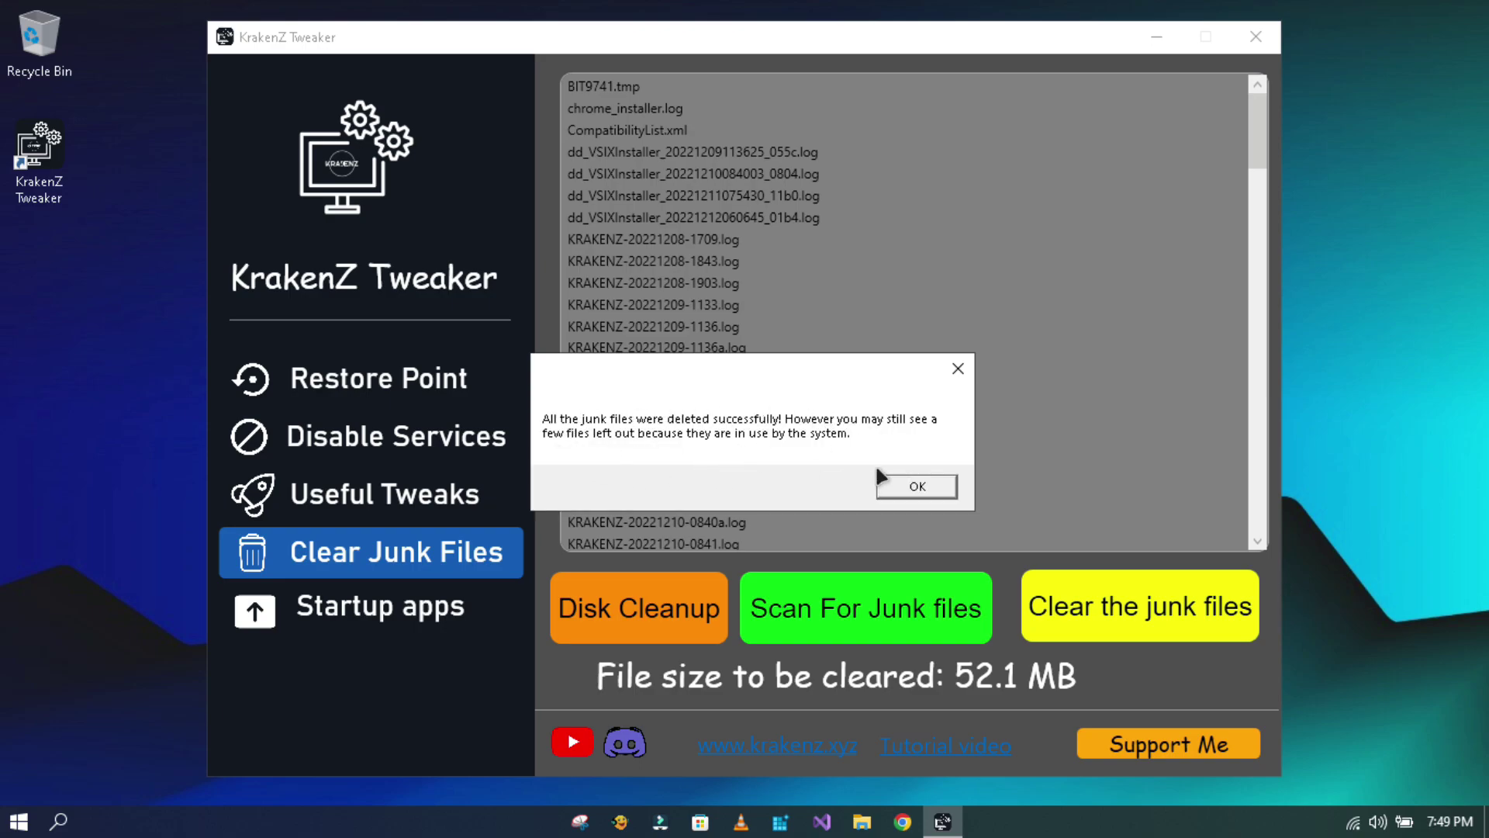
pyautogui.click(935, 489)
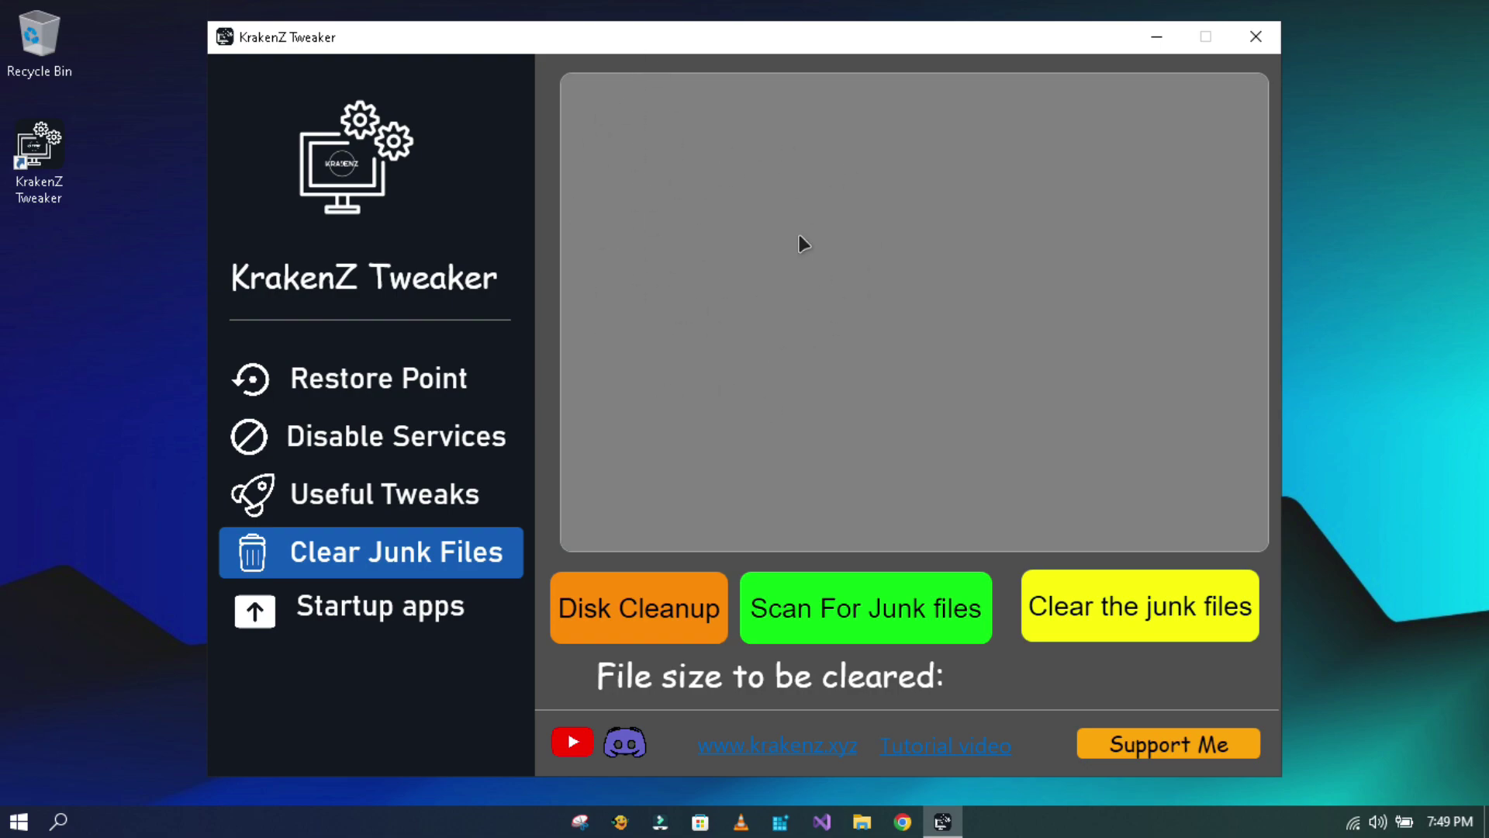
# - In Startup apps, remove the MicrosoftEdgeAutoLaunch entry, confirm the removal, and refresh the list
pyautogui.click(432, 609)
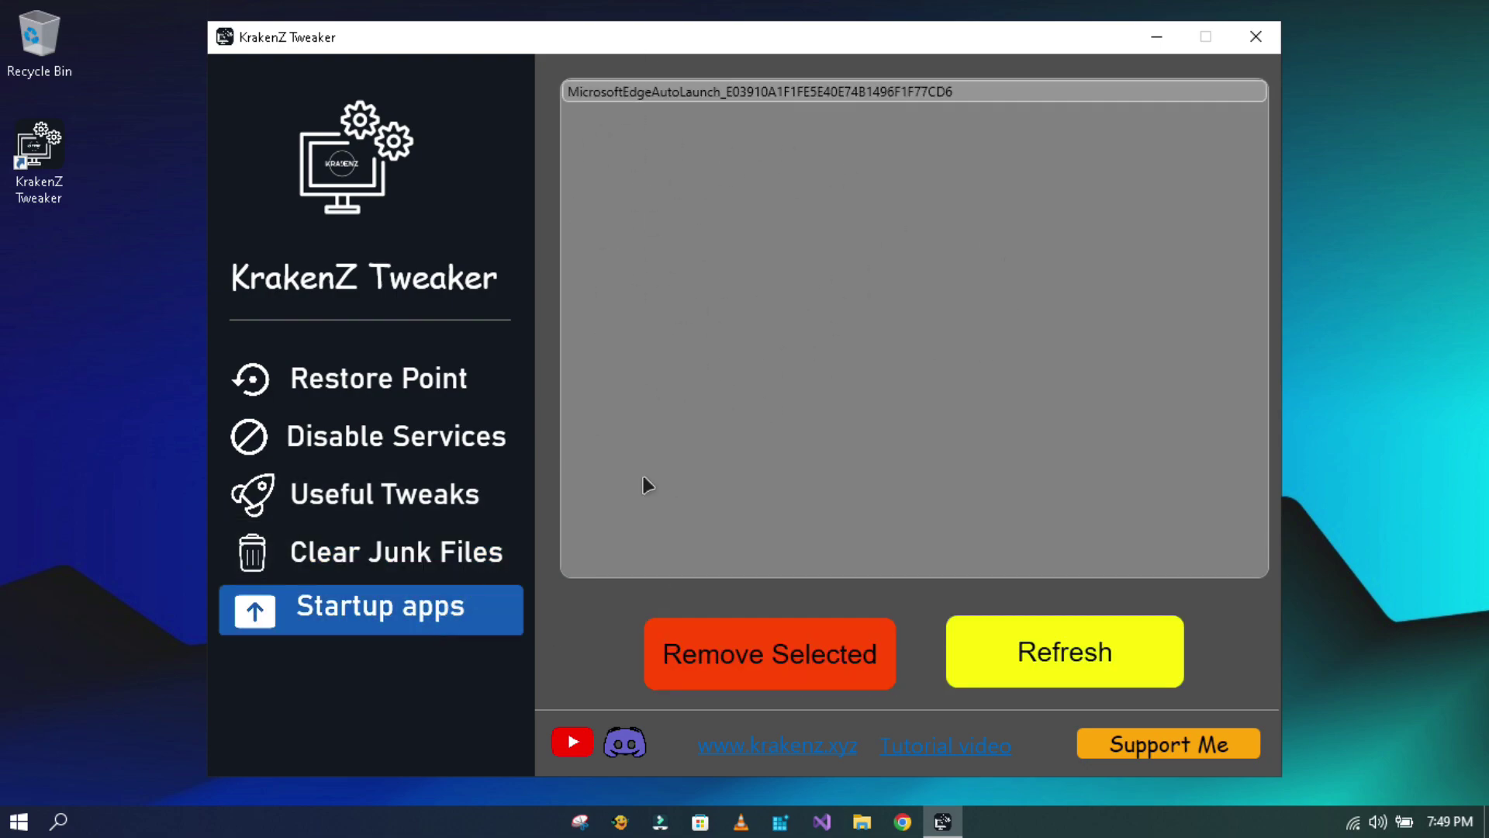
pyautogui.click(729, 93)
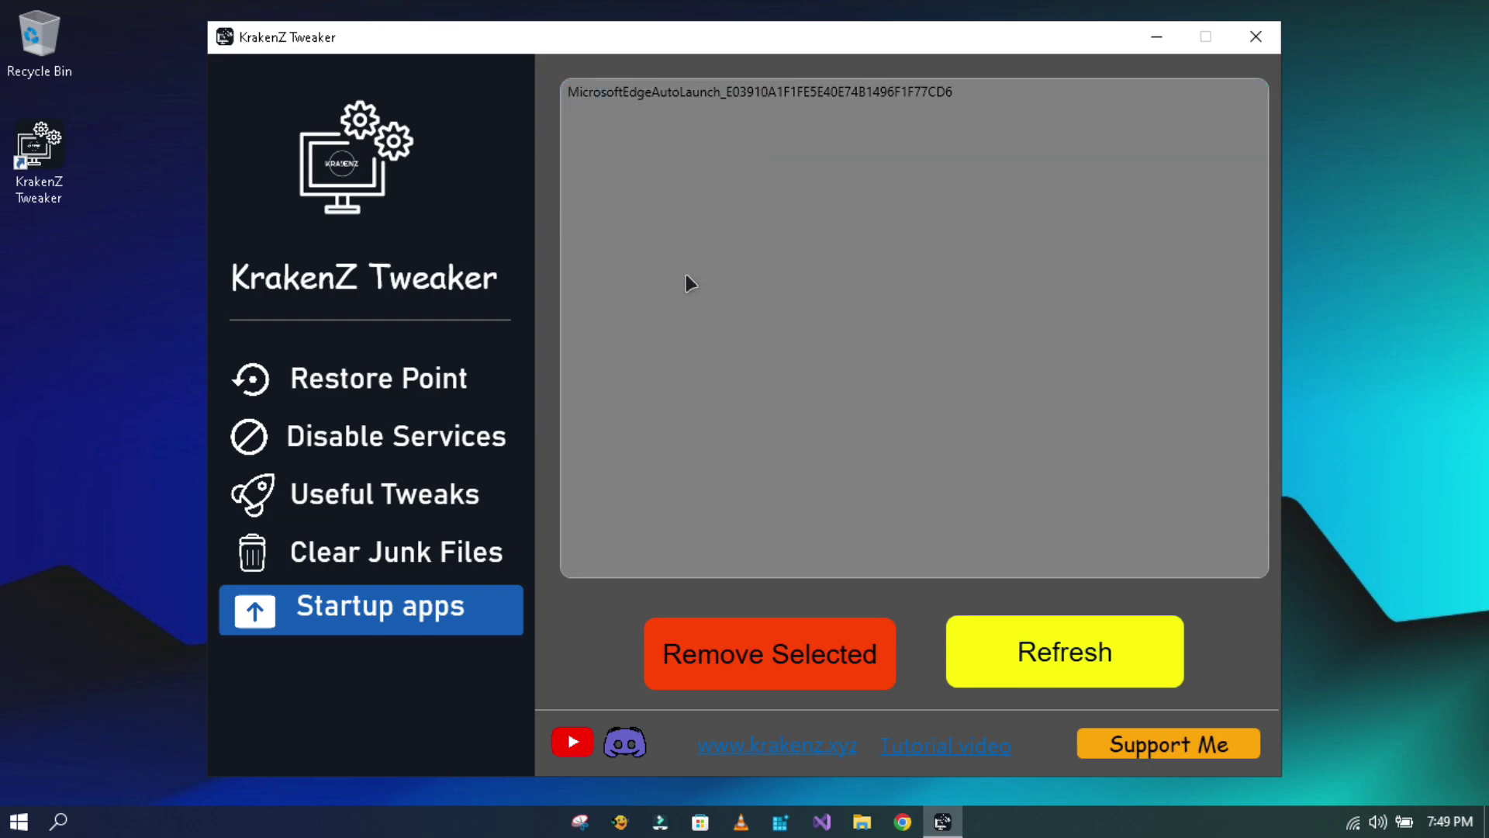
pyautogui.click(780, 654)
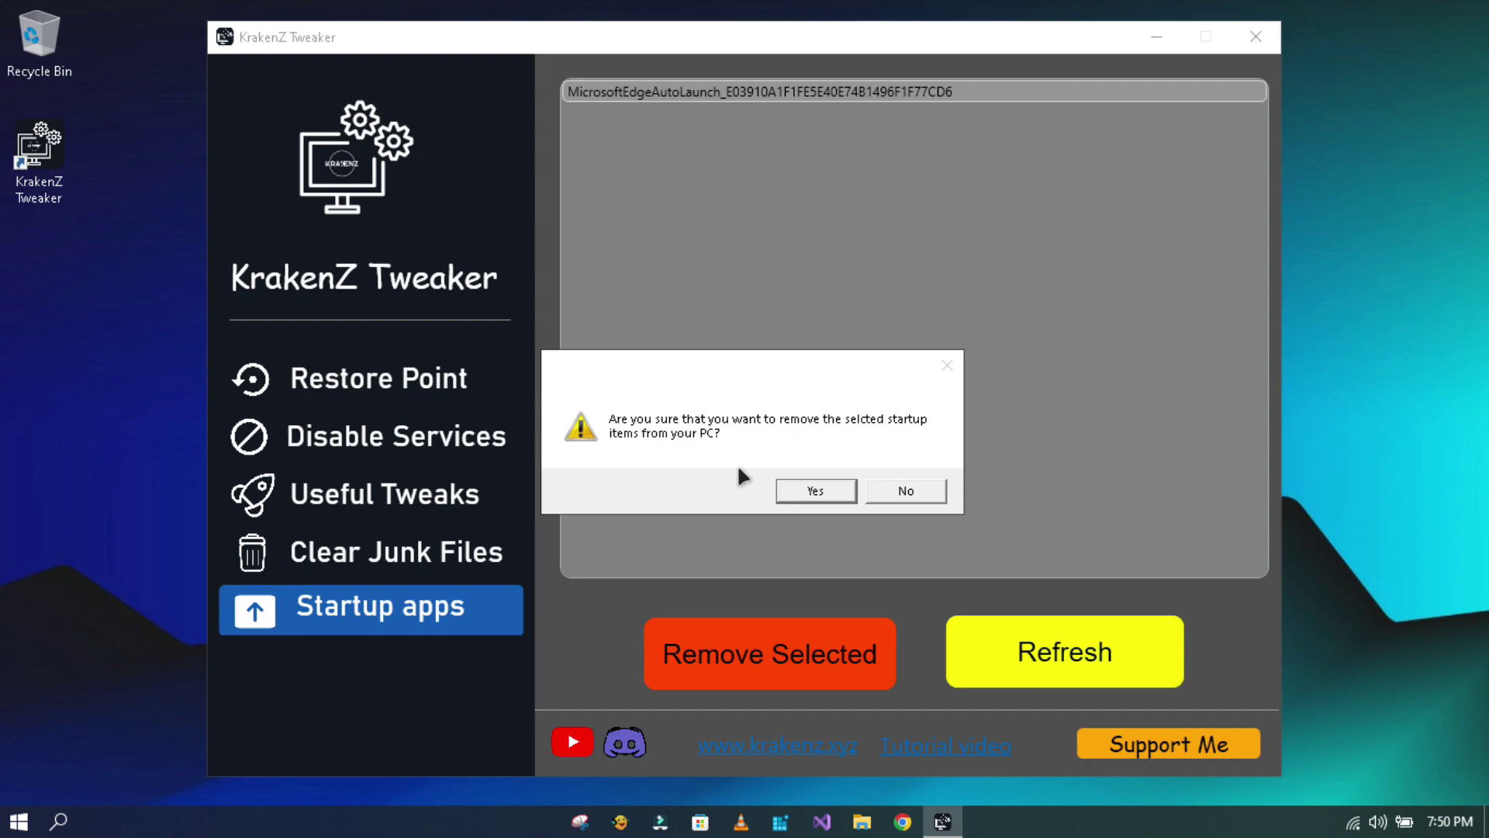
pyautogui.click(809, 492)
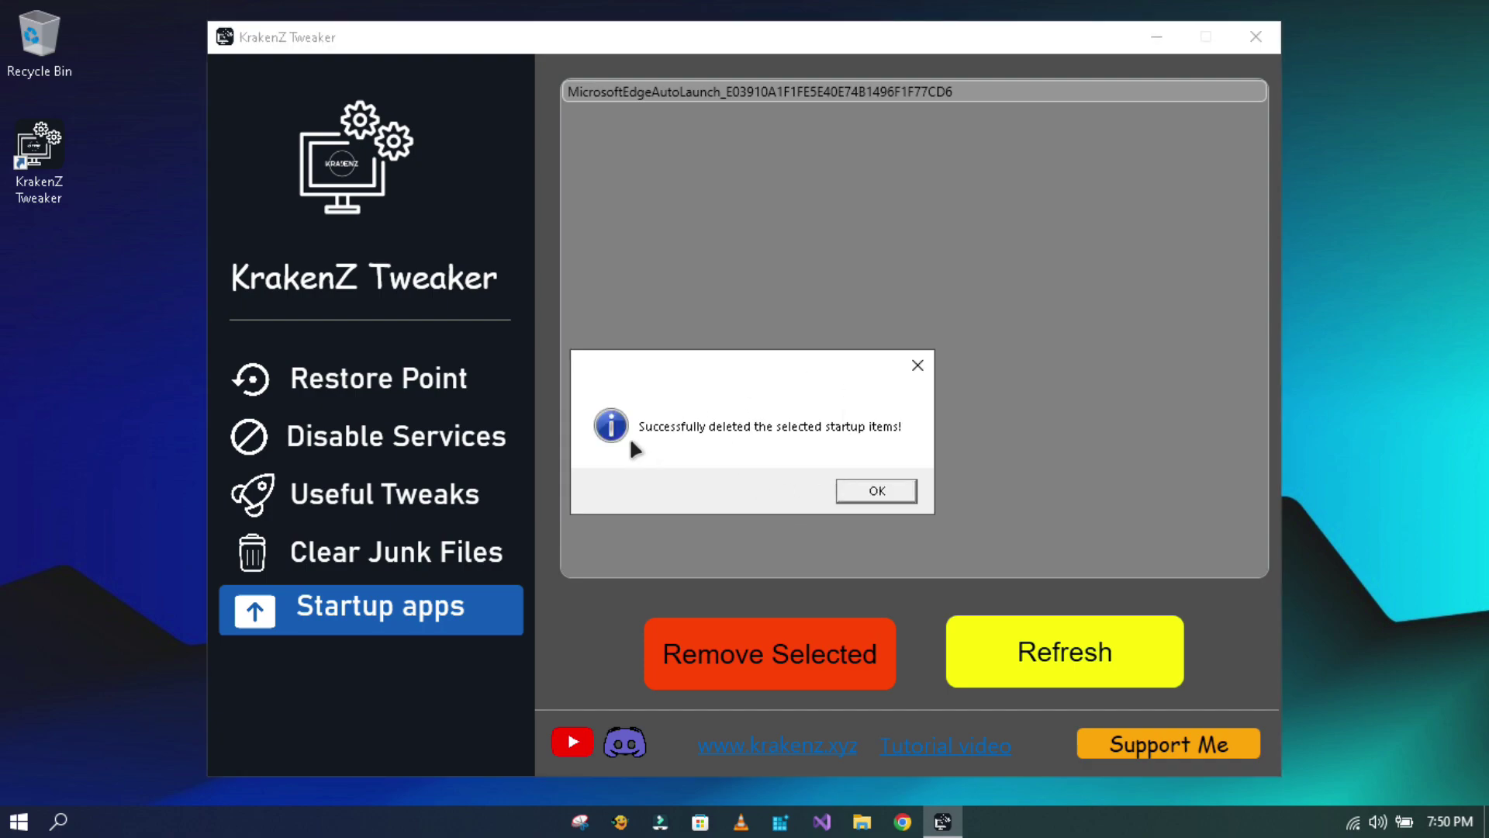
pyautogui.click(853, 493)
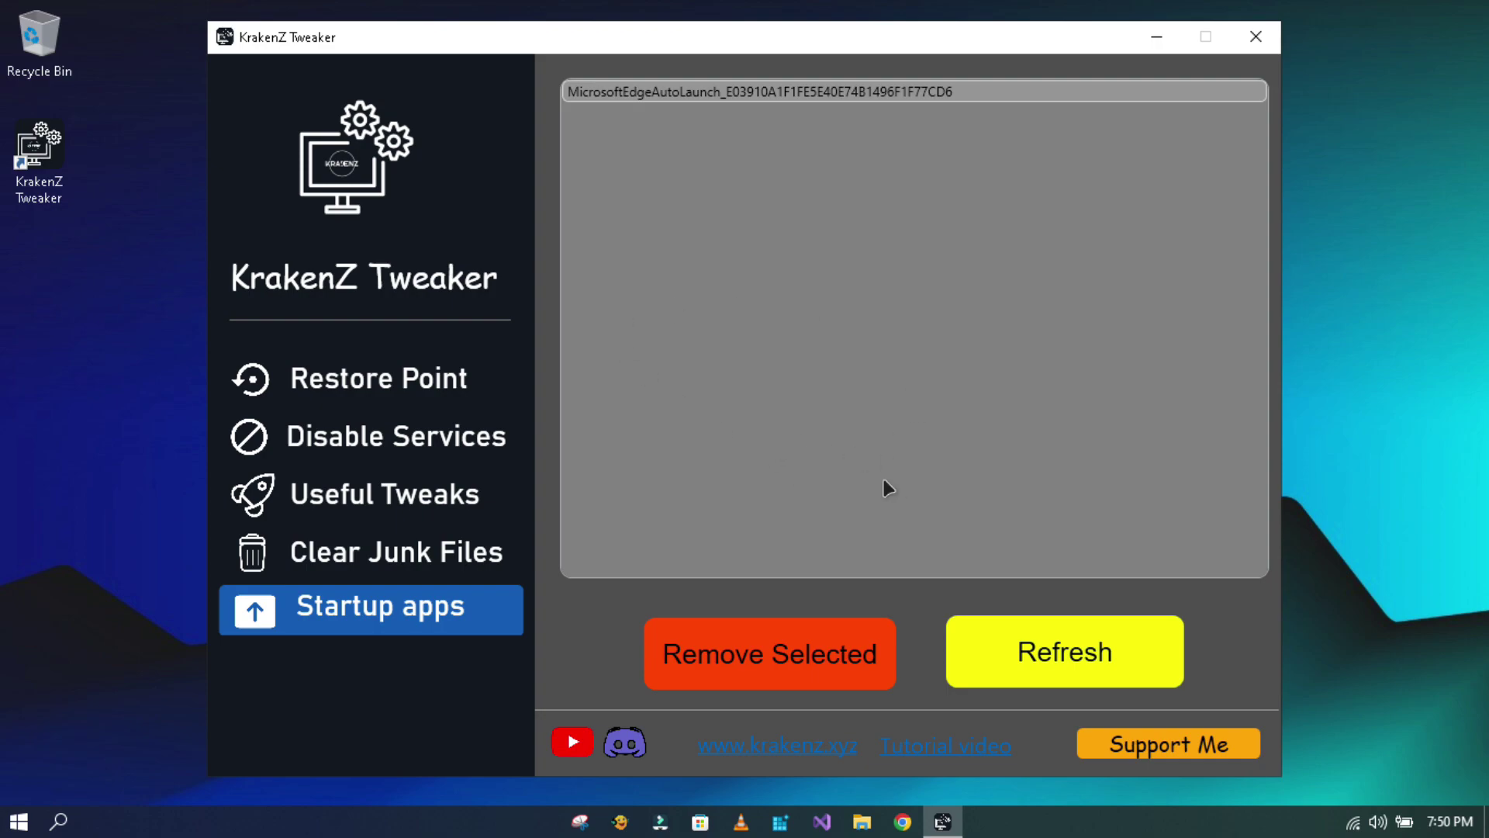
pyautogui.click(977, 638)
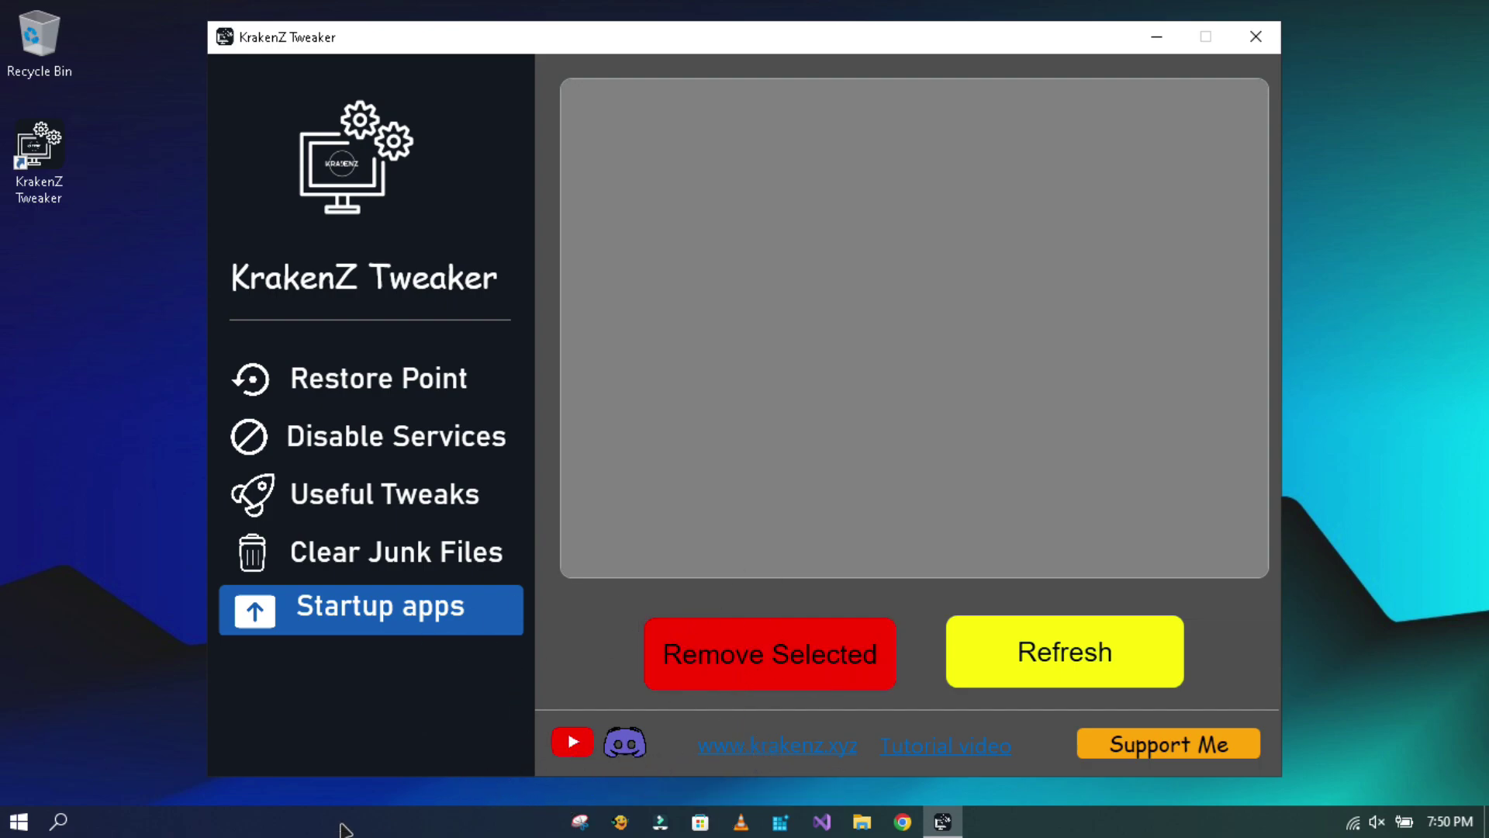
# - Open the Support Me web page from KrakenZ Tweaker and look over its support options
pyautogui.click(1158, 747)
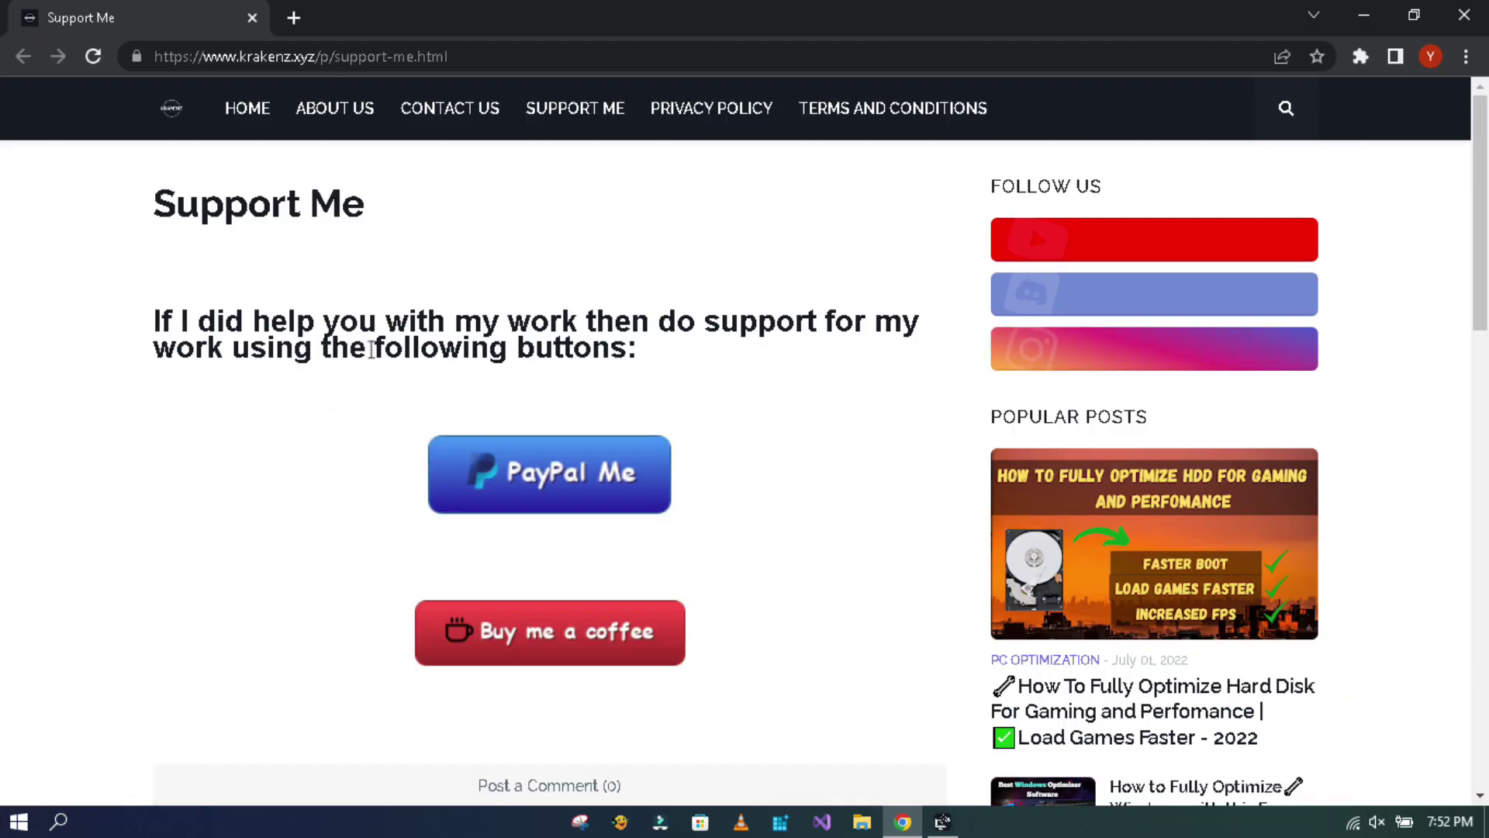
pyautogui.scroll(-5, 473, 456)
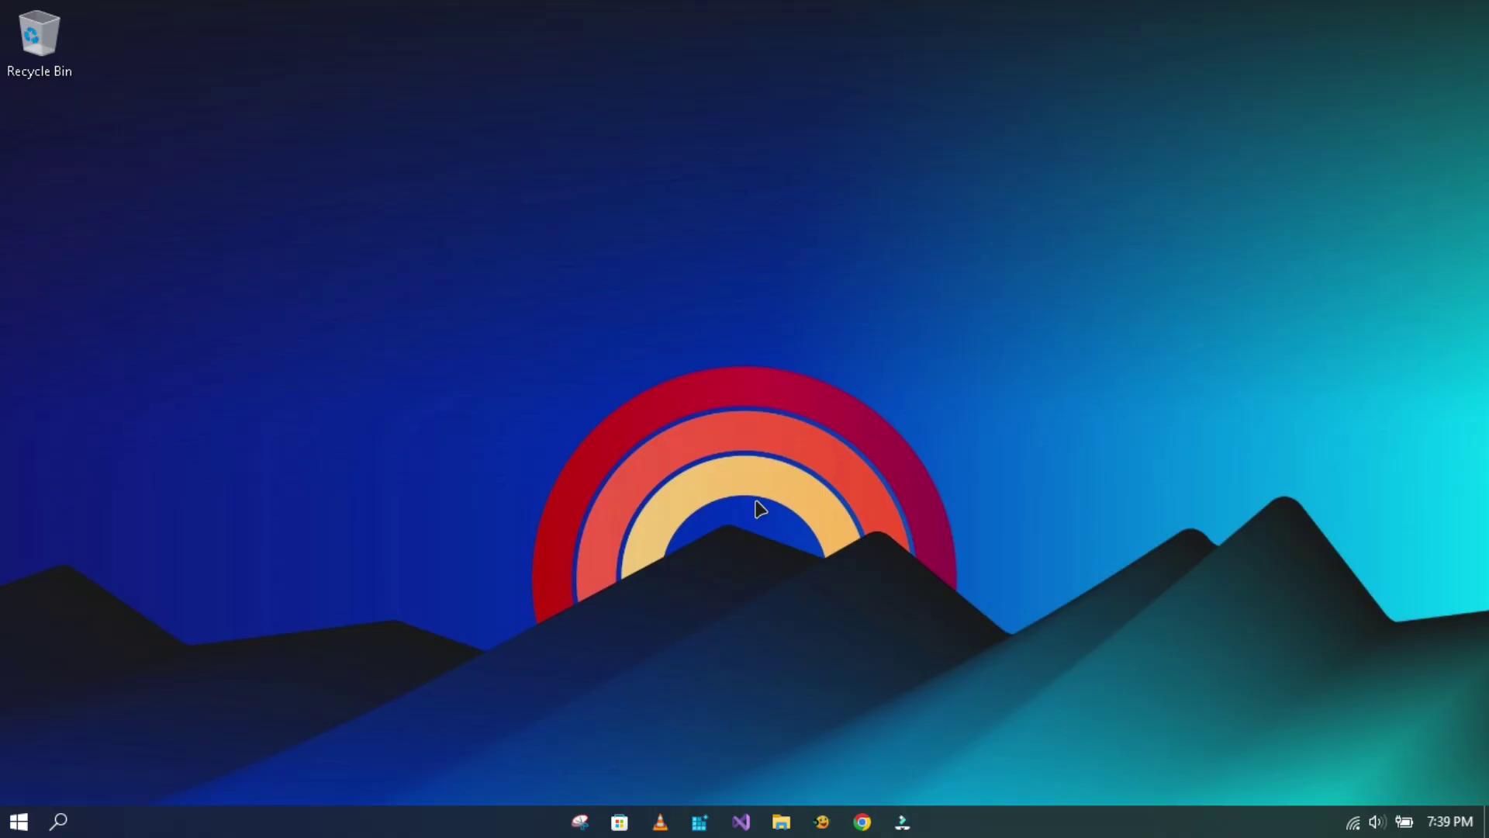